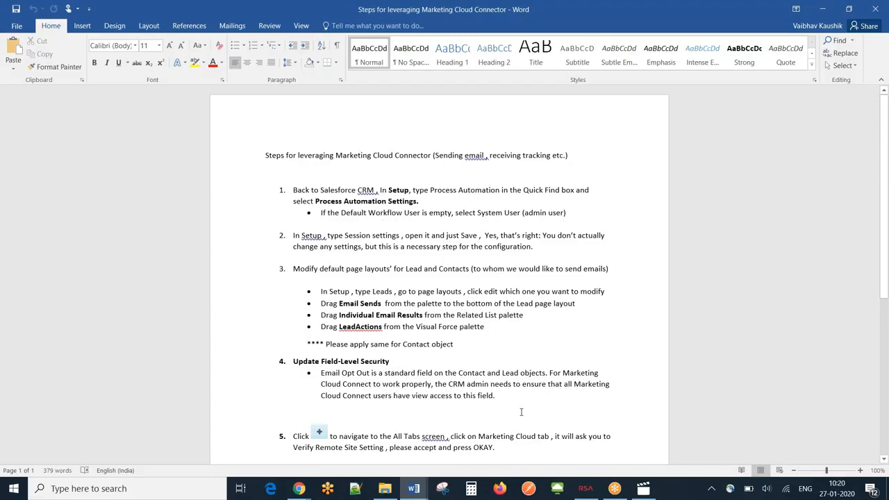
Read the first instruction in the Marketing Cloud Connector document, covering Process Automation Settings and the Default Workflow User
mouse_move(886, 295)
mouse_down()
mouse_move(885, 455)
mouse_move(878, 298)
mouse_up()
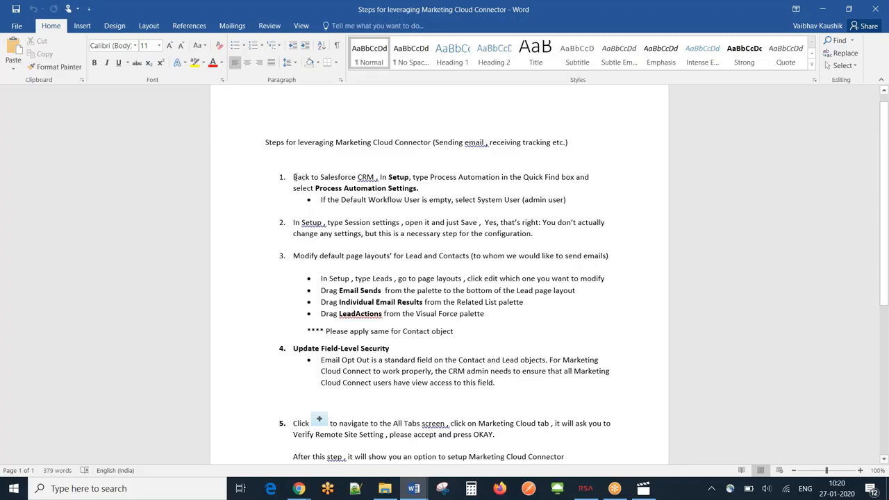
drag(293, 177, 419, 189)
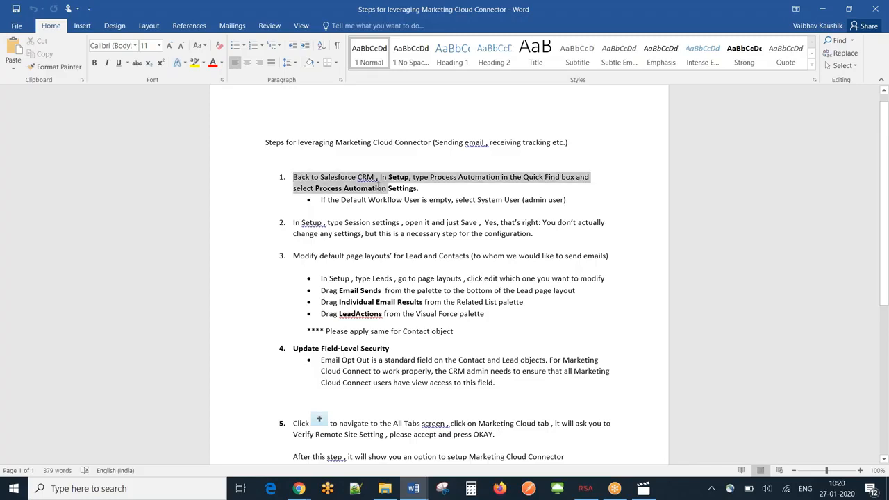
click(443, 200)
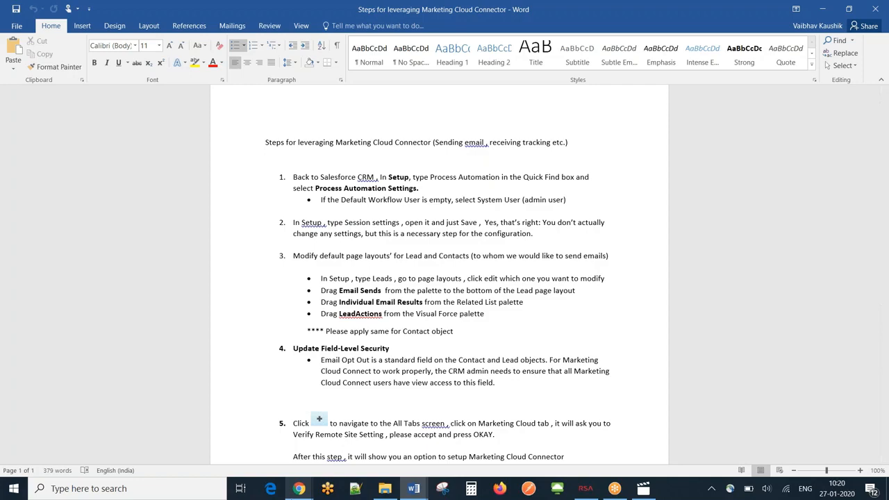
Switch to the Salesforce Setup window in Chrome, search Setup for "Process" and open Process Automation Settings
mouse_move(299, 489)
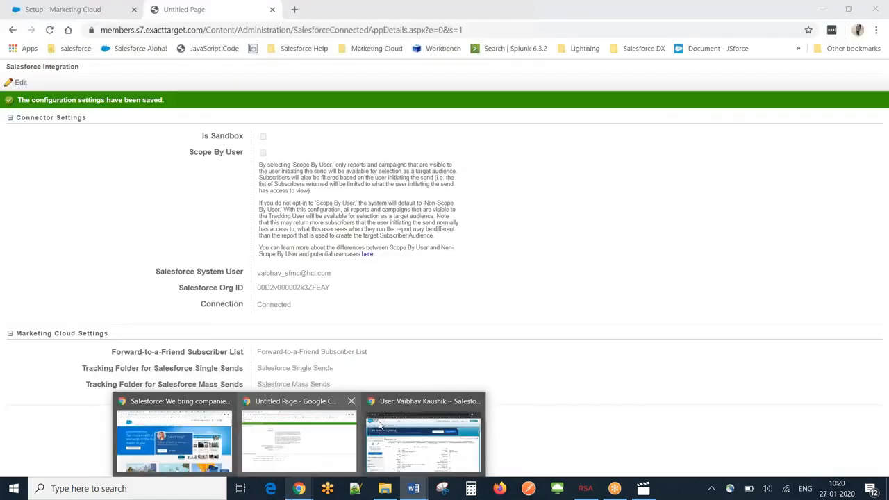
click(424, 434)
click(61, 213)
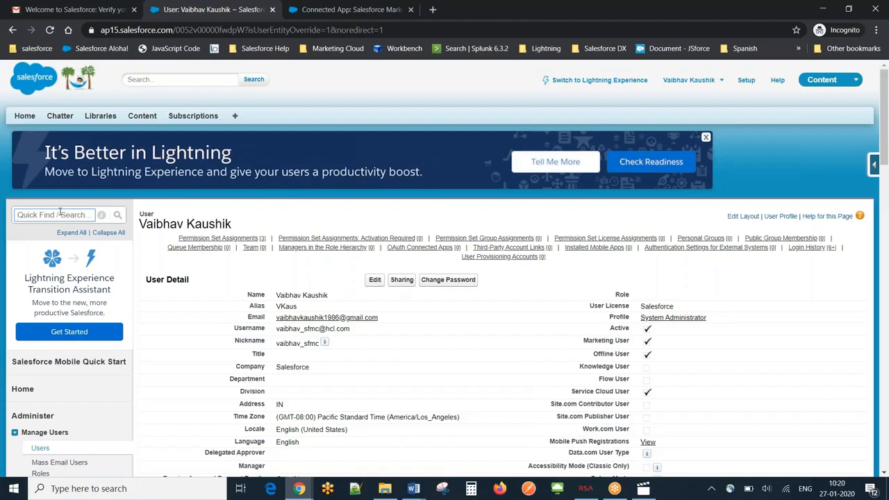
text(Process)
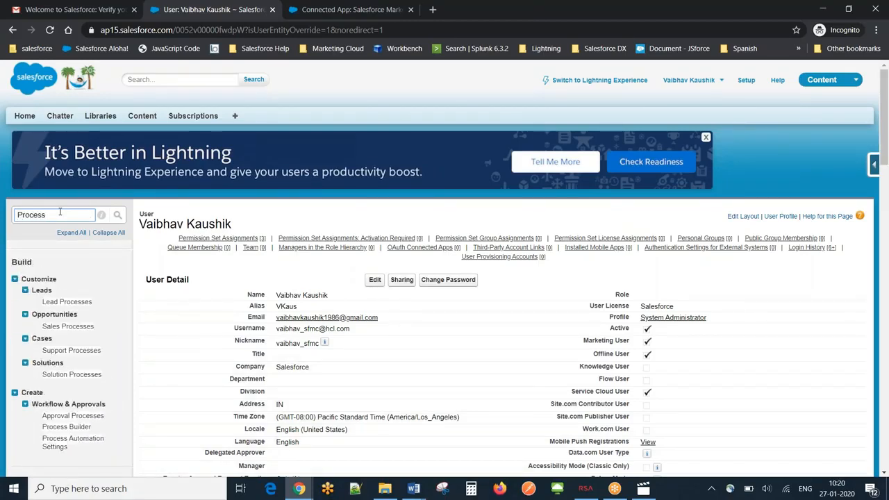
click(61, 447)
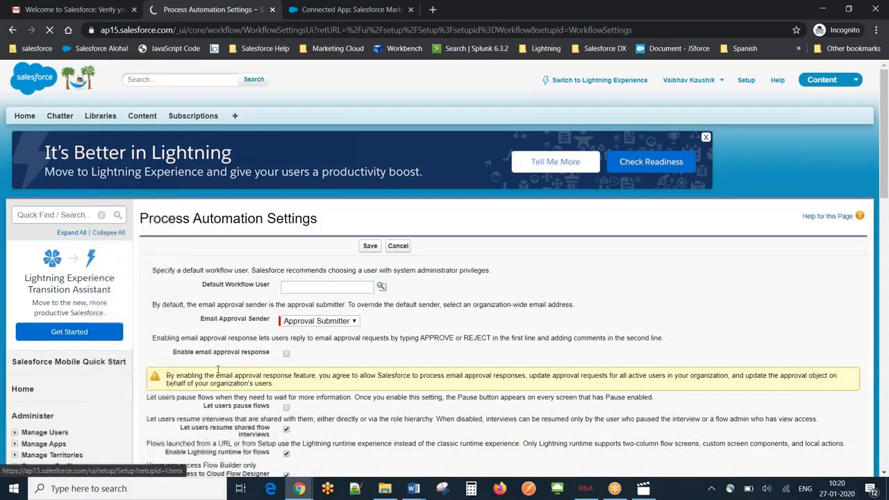
Save the process automation settings with the recently viewed admin user as Default Workflow User, and ignore the pending critical updates
triple_click(262, 287)
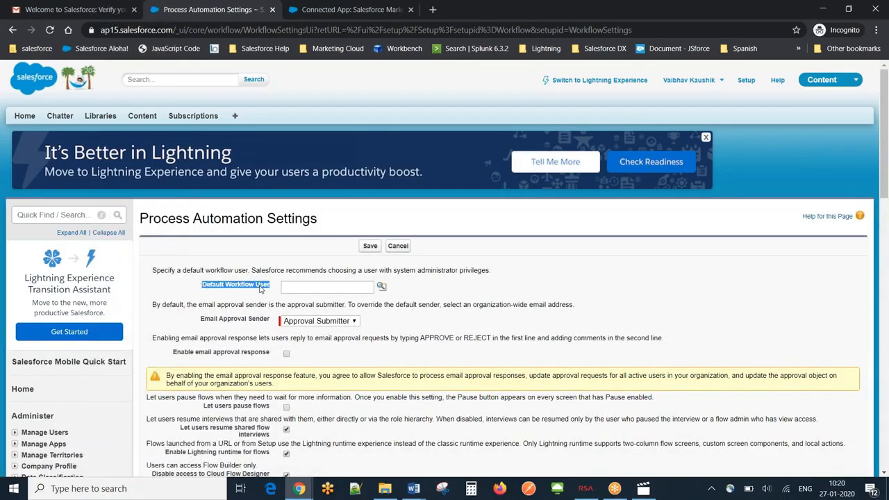
click(309, 285)
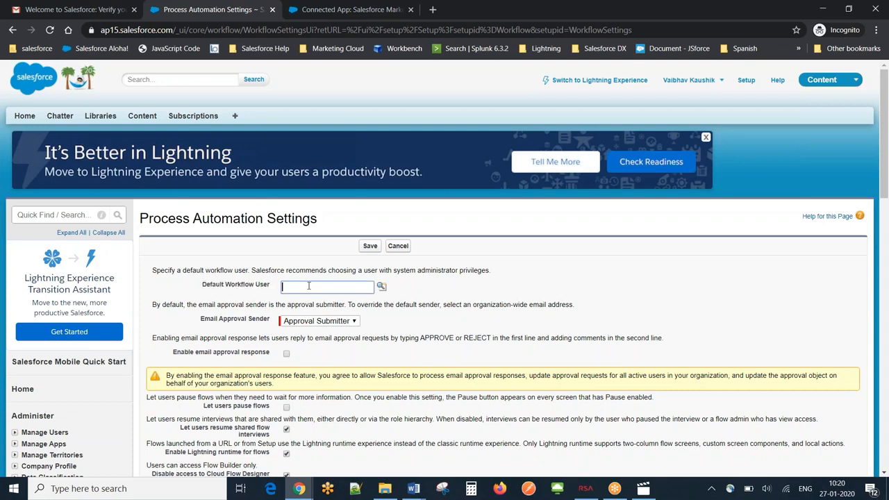
click(380, 287)
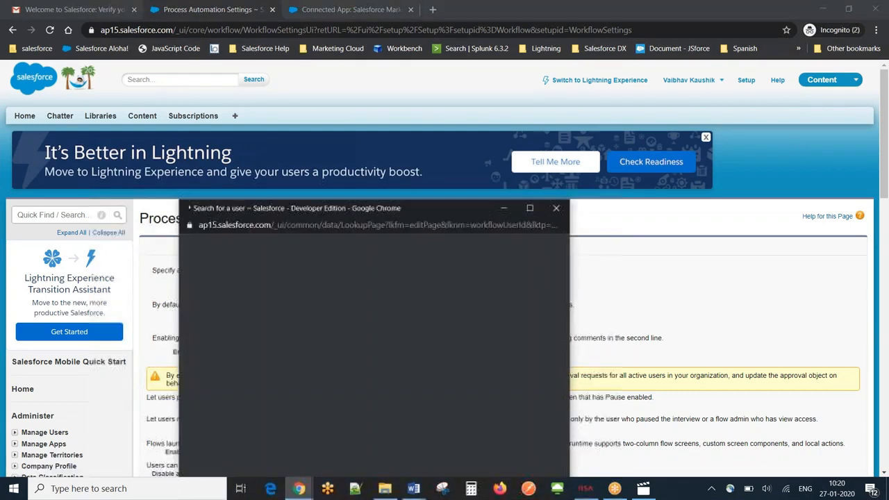
drag(417, 207, 439, 141)
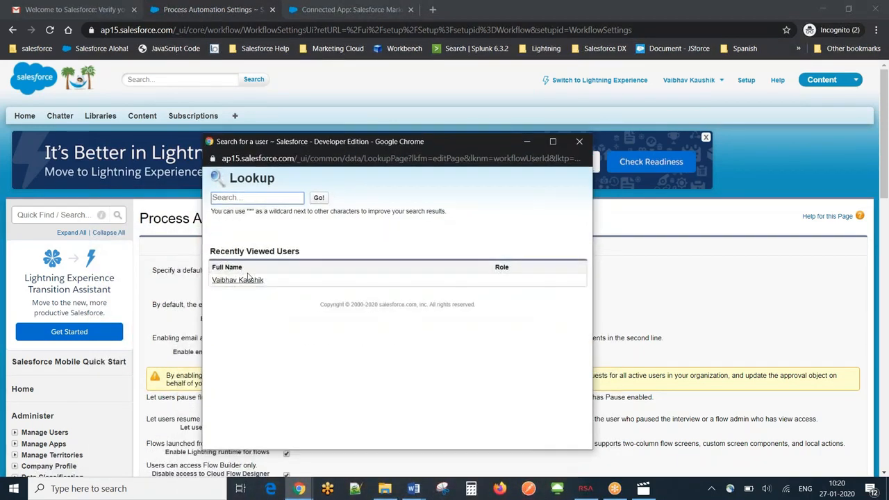
click(237, 280)
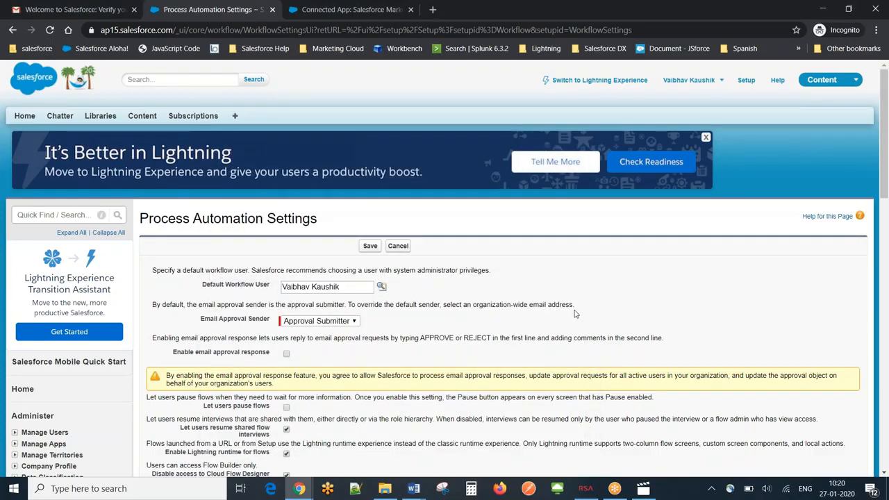
click(367, 248)
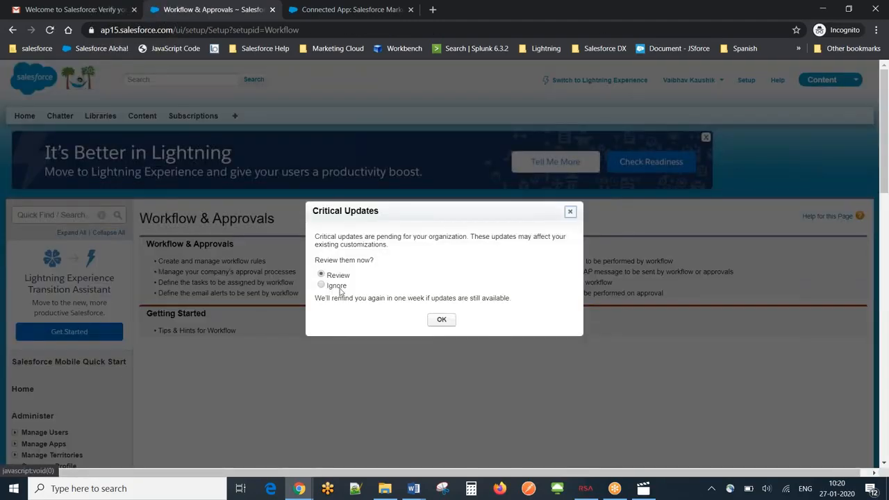
click(337, 287)
click(442, 319)
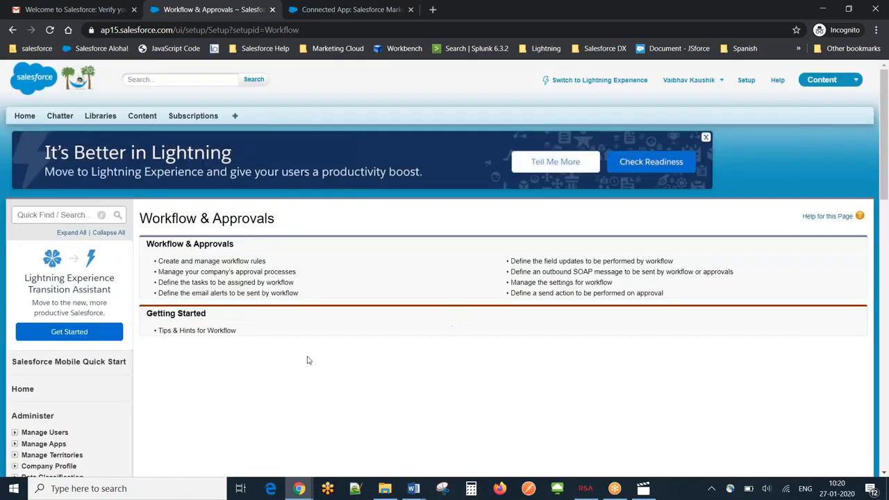
Search Setup for "Session", open Session Settings and save the page without changing any setting
click(62, 216)
text(S)
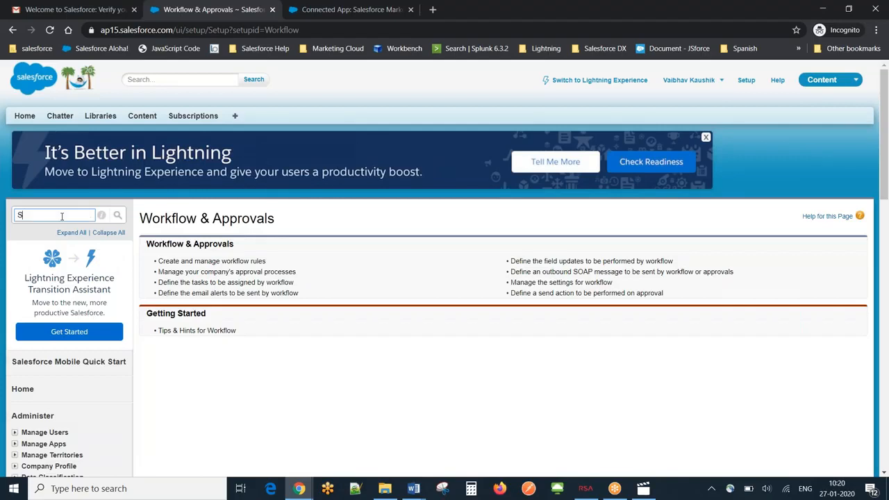
text(ession)
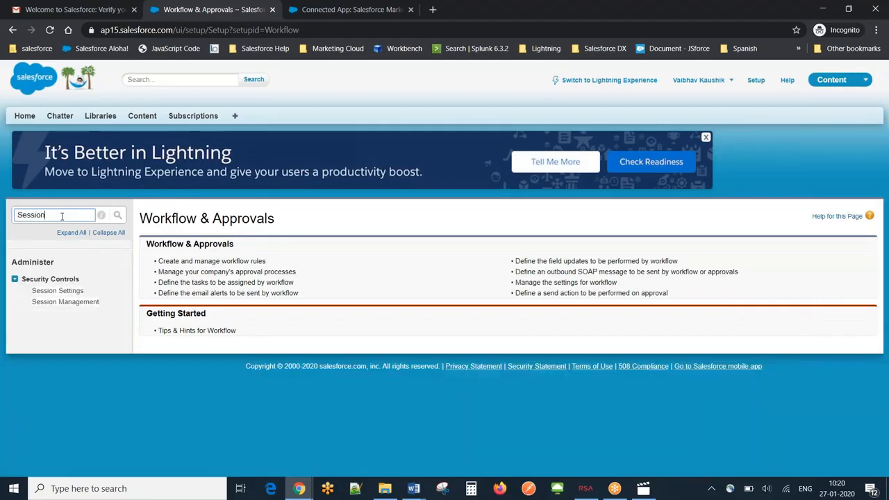
click(58, 290)
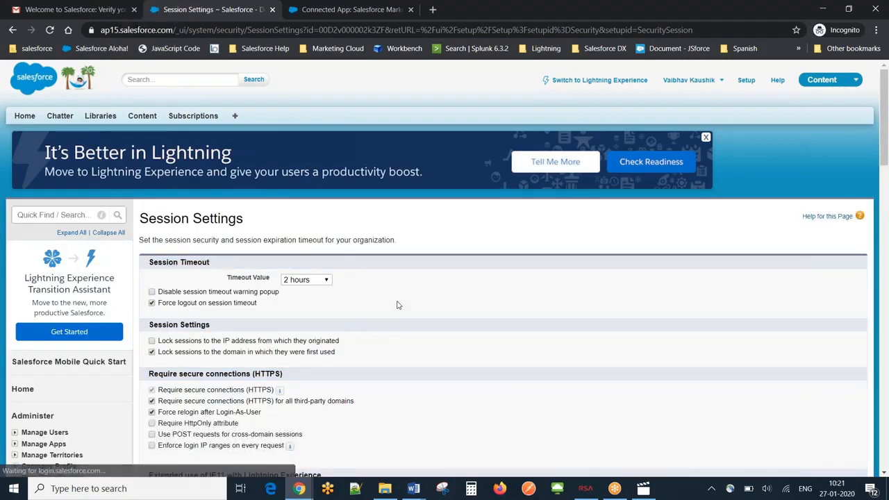
drag(884, 472, 884, 472)
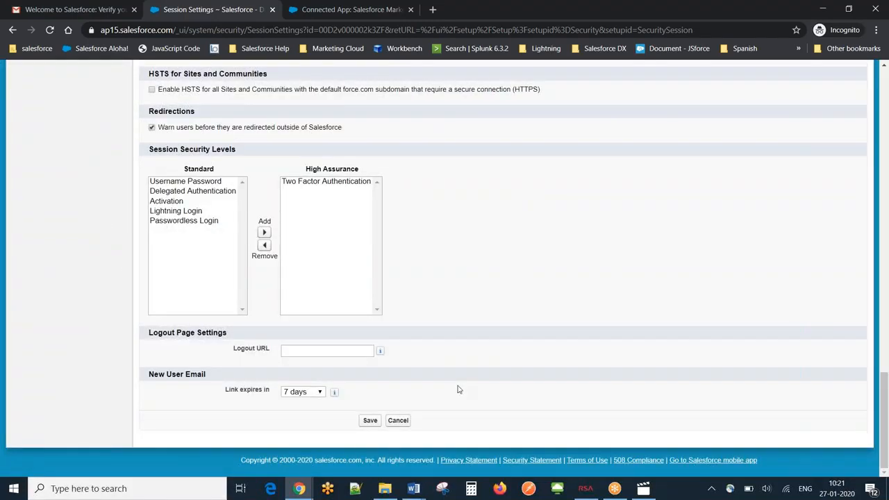
click(365, 421)
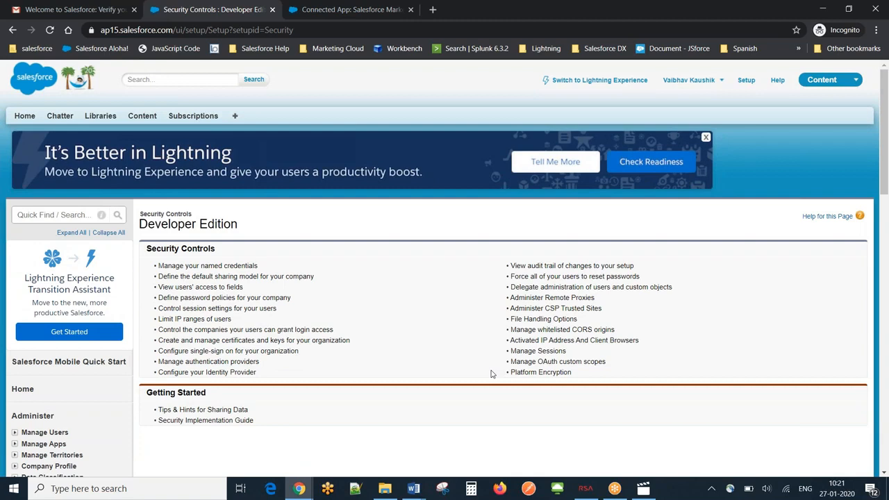
Search Setup for "Contact", open the Contacts page layouts and start editing the one named Contact Layout
click(51, 217)
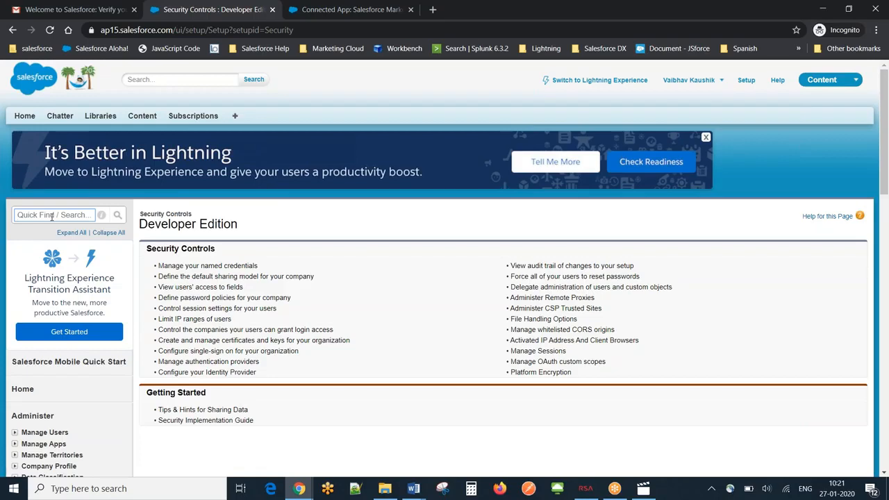
text(Contact)
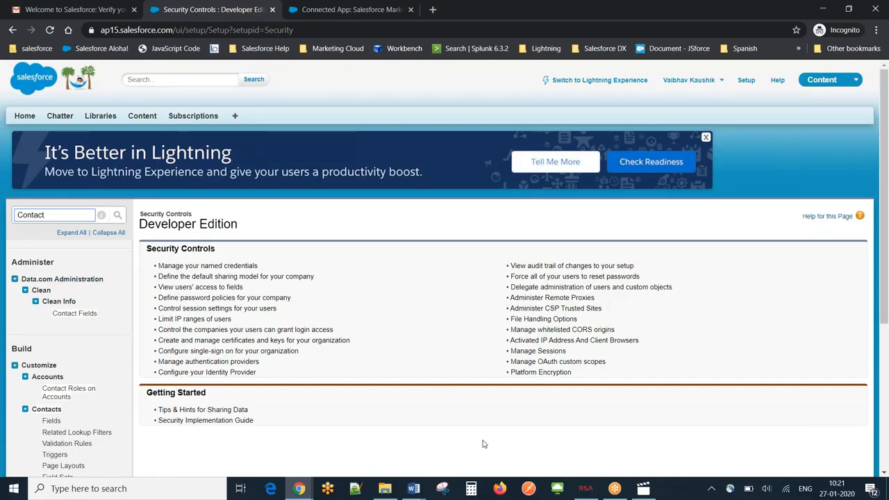
drag(885, 321, 888, 388)
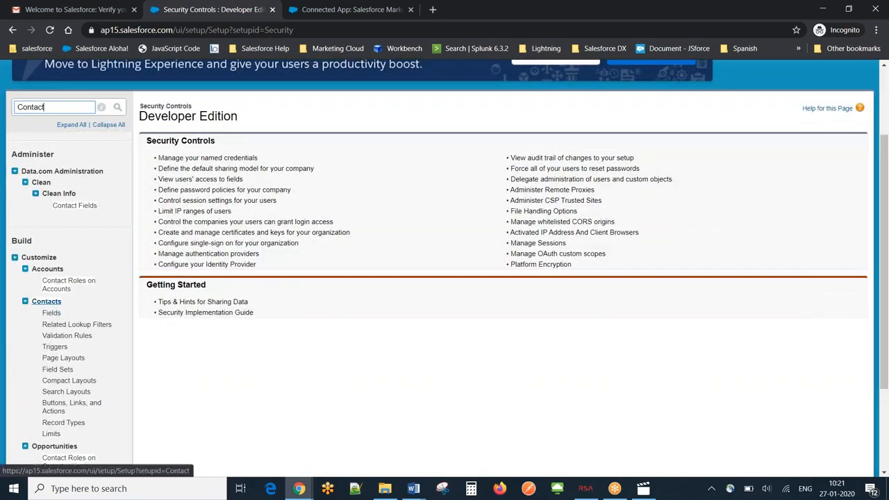
click(70, 361)
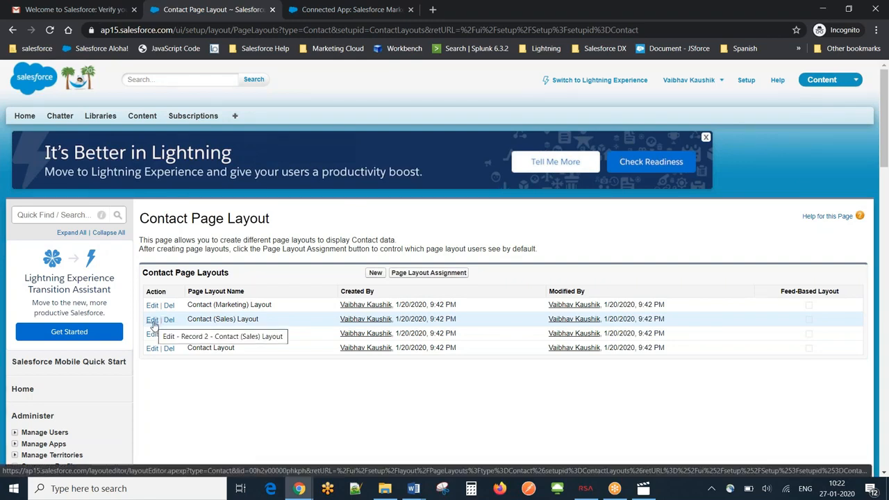
click(152, 350)
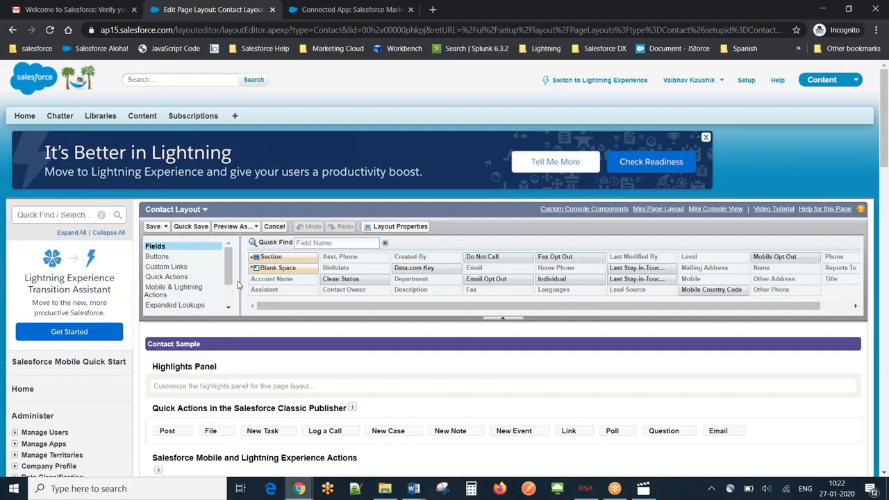
Add the Email Sends and Individual Email Results related lists above Opportunities in the Contact Layout's Related Lists section
scroll(225, 288, down, 1)
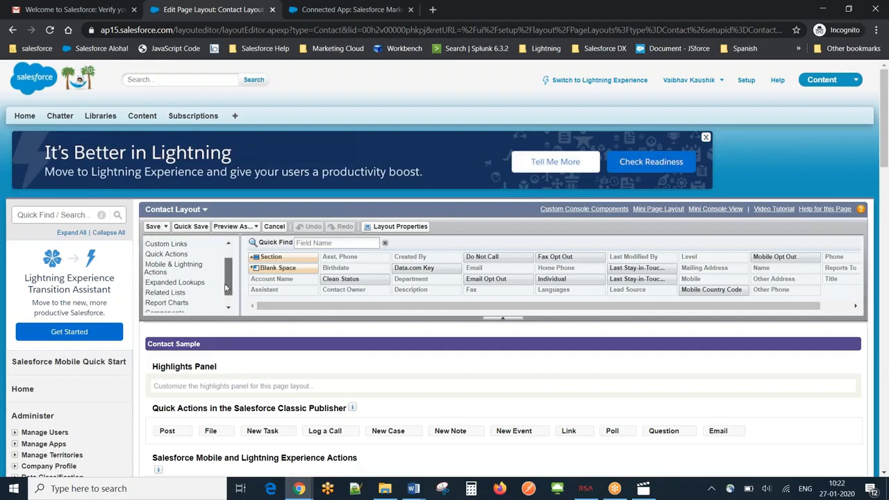
scroll(175, 290, down, 10)
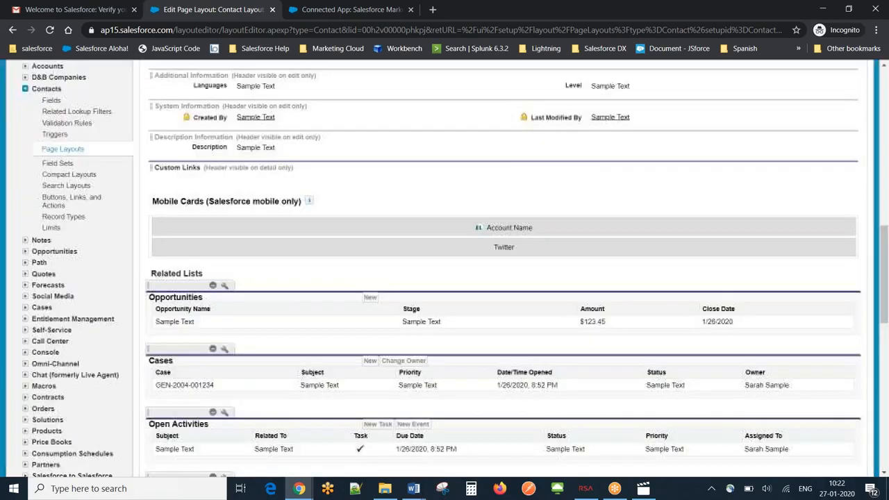
scroll(315, 312, down, 1)
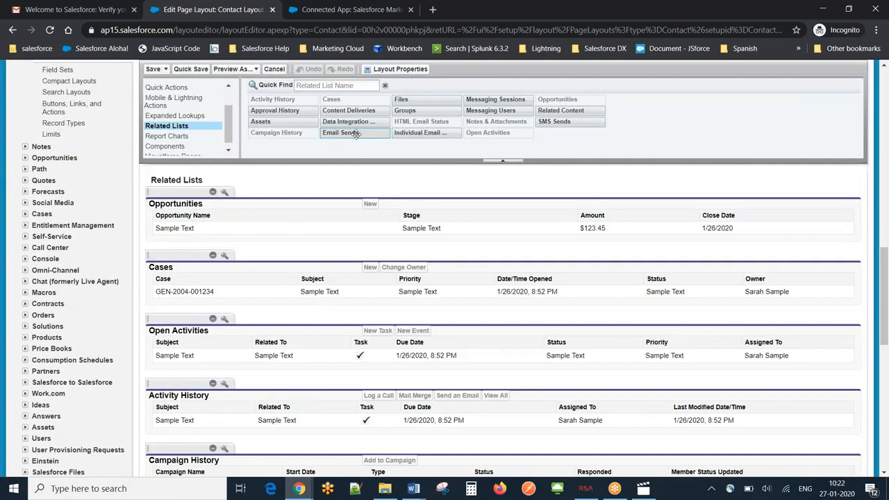
drag(355, 134, 346, 210)
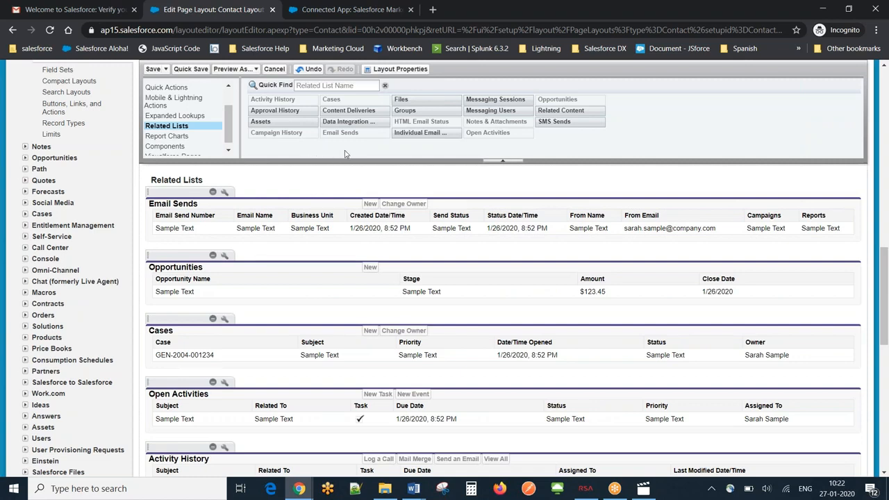
drag(415, 132, 376, 251)
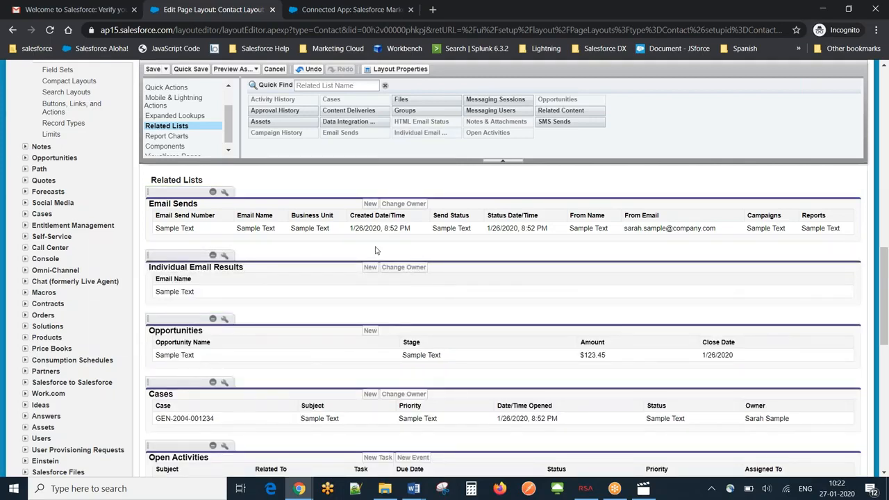
Add the ContactActions Visualforce page to the Contact Layout, directly below the Description field
drag(232, 129, 232, 136)
click(175, 150)
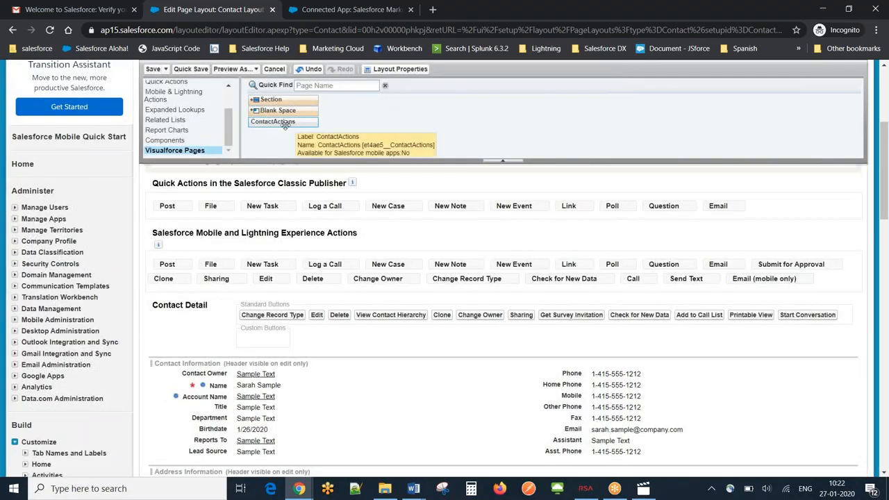
drag(285, 125, 380, 383)
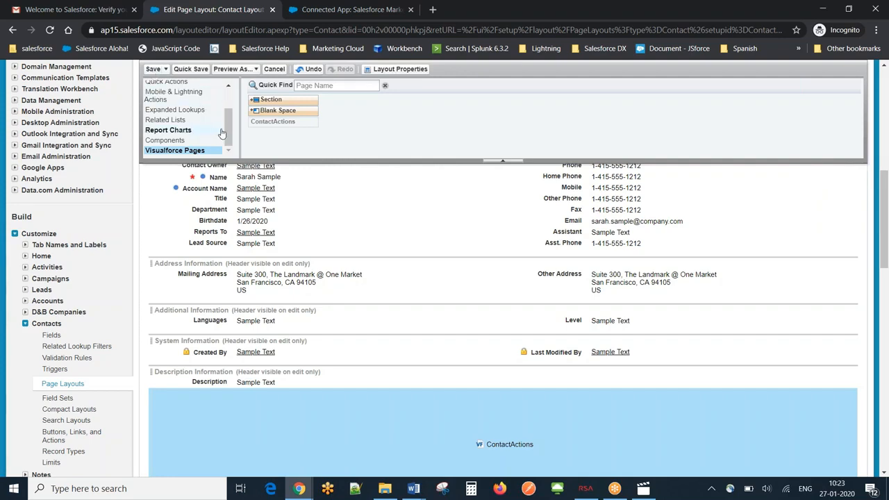
Add the Email Opt Out field between Birthdate and Reports To in Contact Information, and save the Contact Layout
drag(227, 132, 226, 98)
click(151, 89)
scroll(149, 91, up, 1)
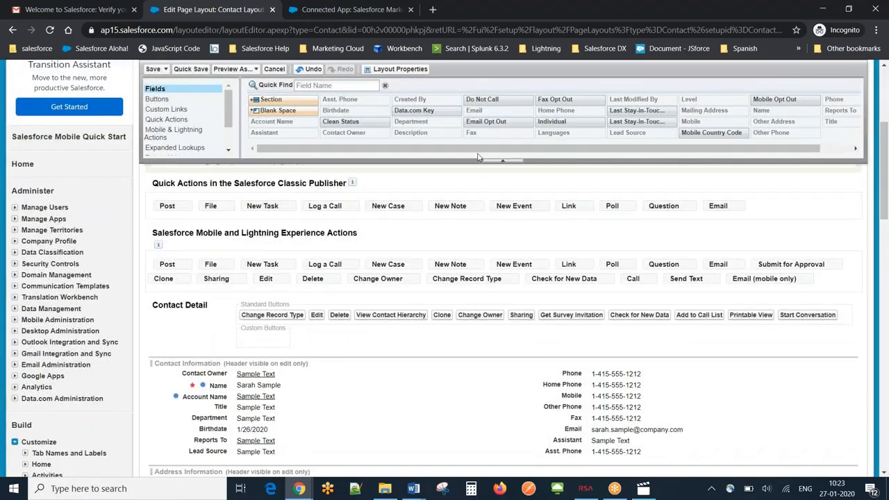
drag(493, 119, 291, 434)
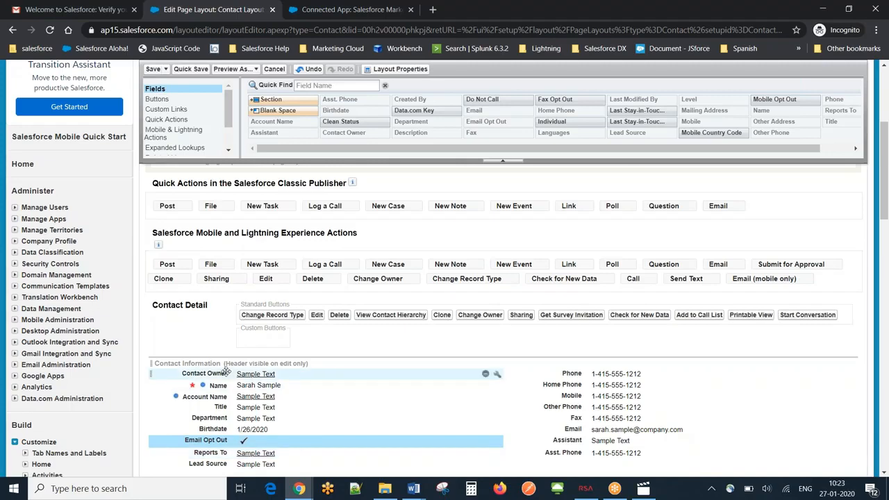
click(153, 70)
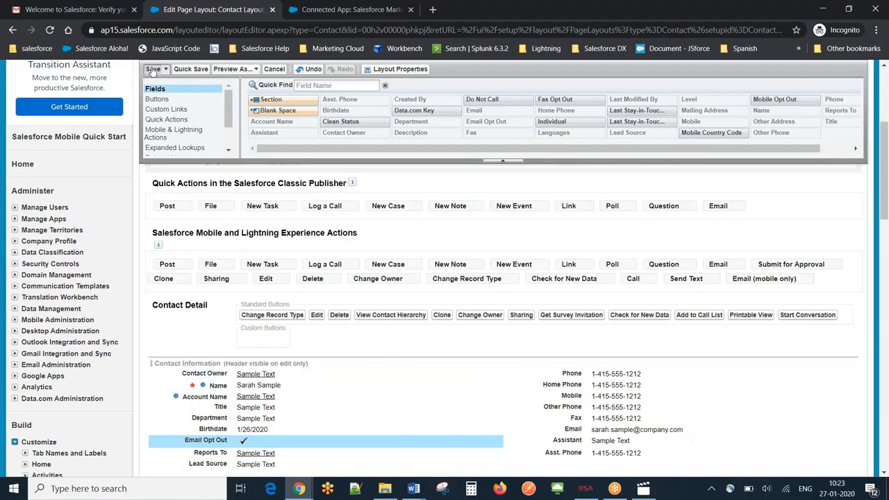
click(390, 310)
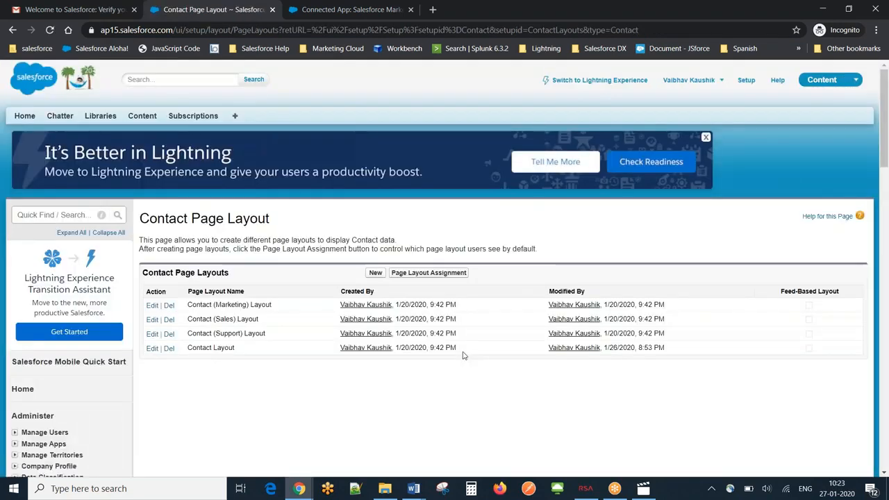
Search Setup for "contact" and open the Contacts Fields page in a new browser tab
click(46, 216)
text(con)
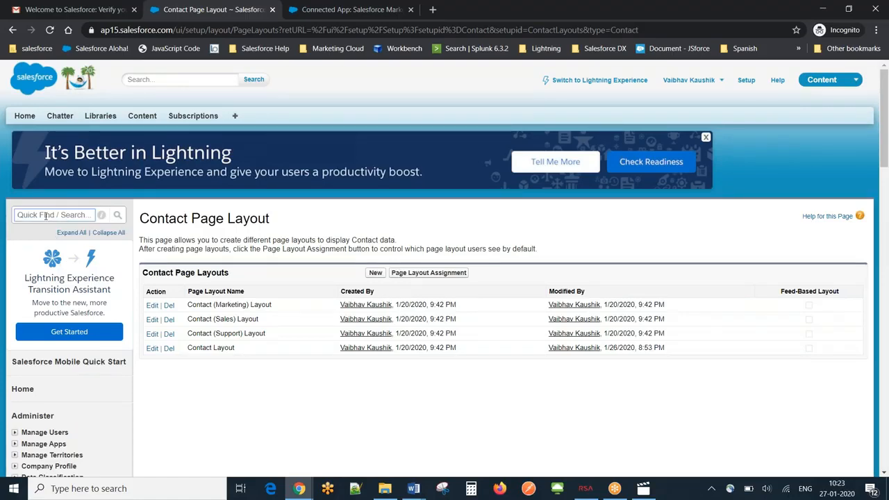
text(tact)
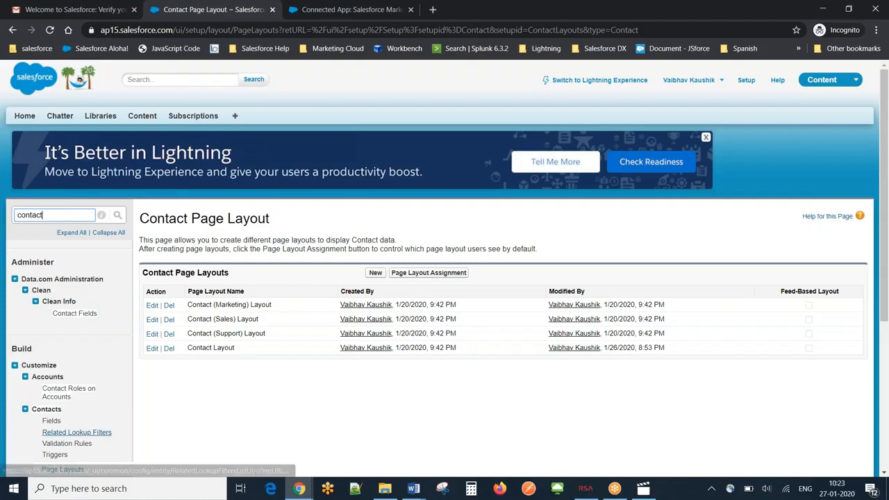
ctrl+click(52, 421)
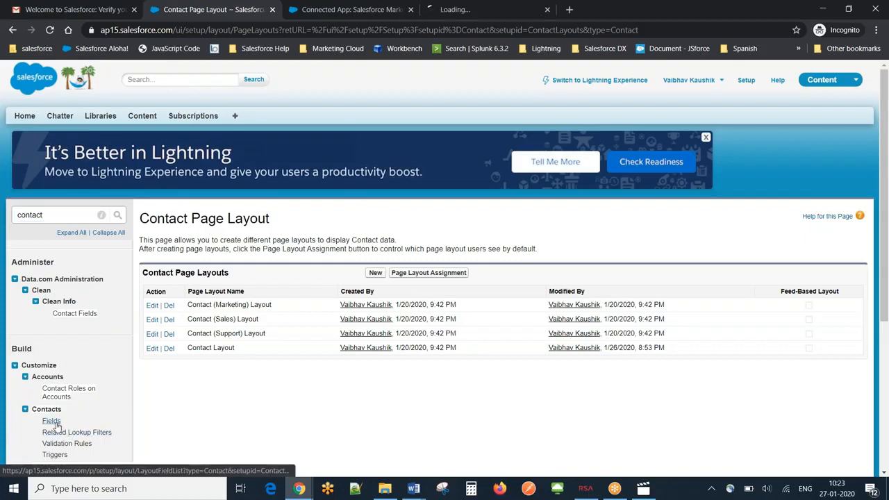
click(447, 8)
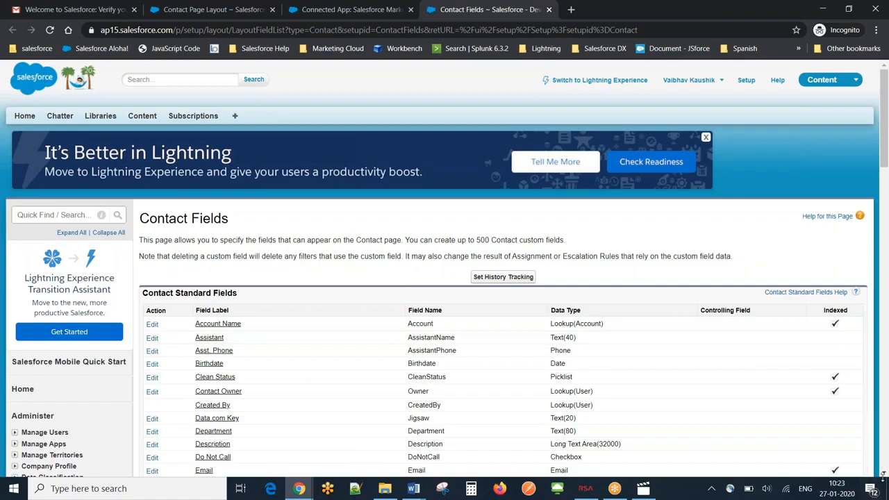
scroll(884, 471, down, 2)
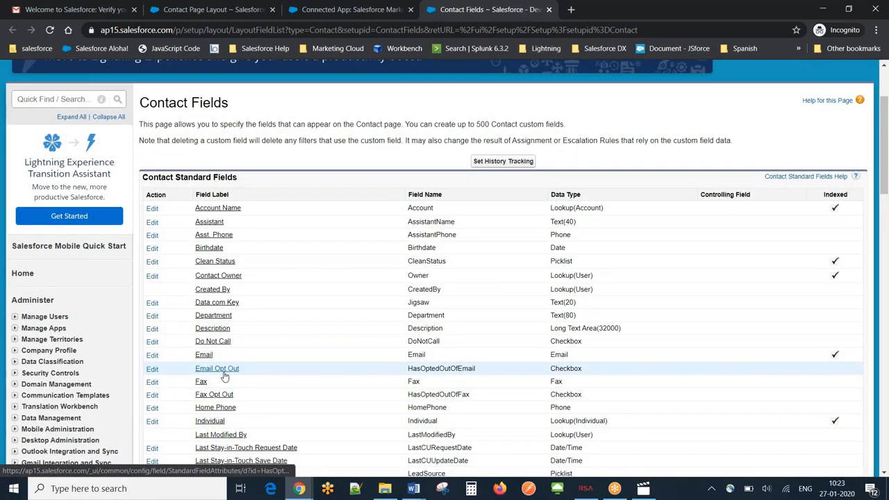
click(152, 370)
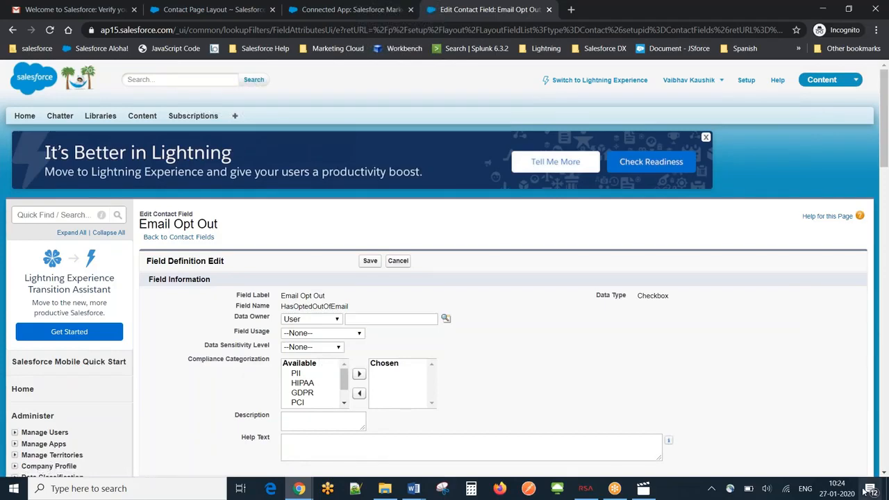
click(884, 473)
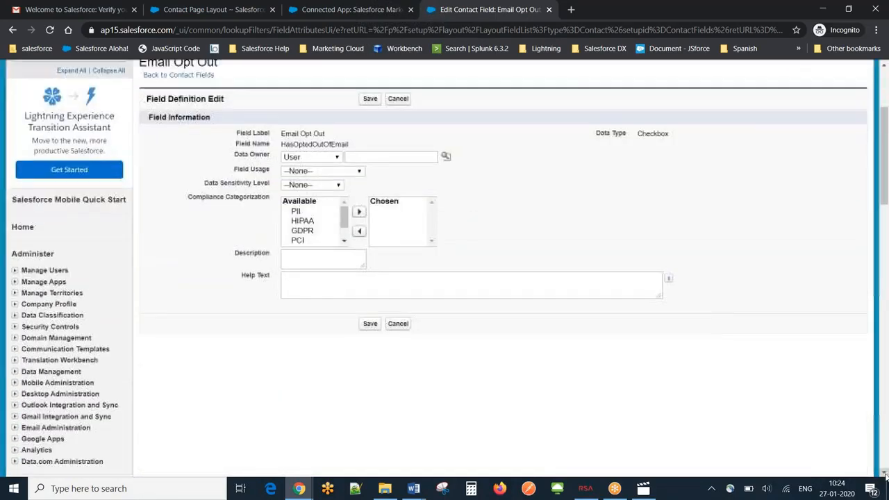
click(398, 99)
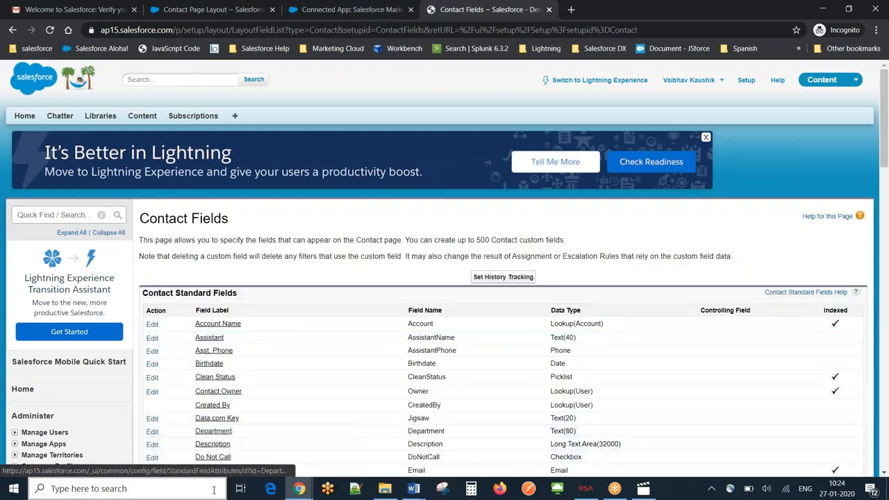
Make the Contact Email Opt Out field visible to the System Administrator profile through field-level security, and save
scroll(300, 341, down, 3)
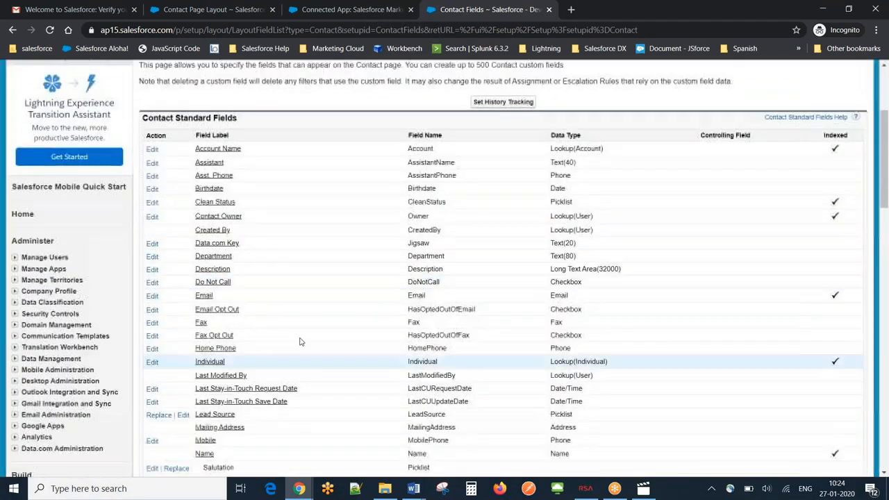
click(217, 309)
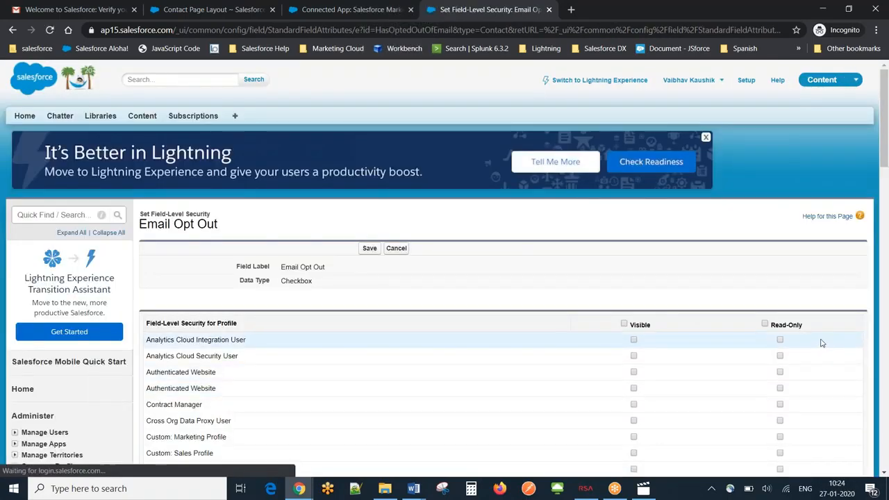
click(885, 473)
scroll(884, 474, down, 3)
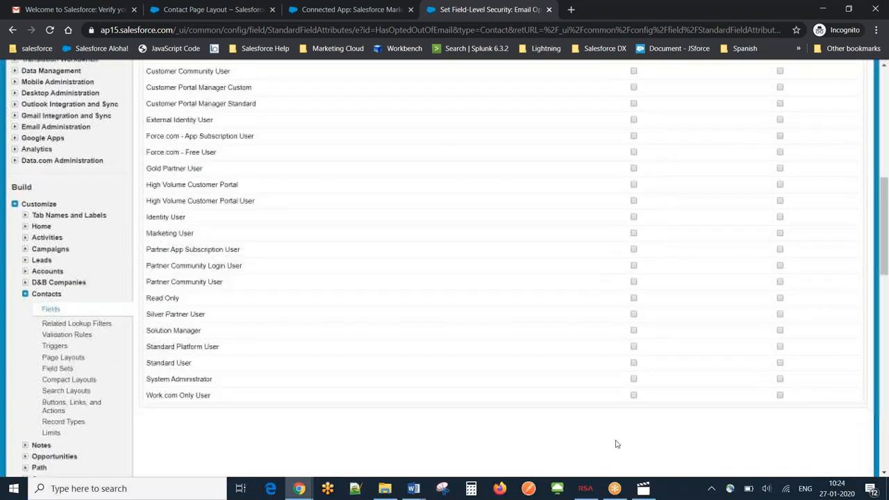
click(634, 380)
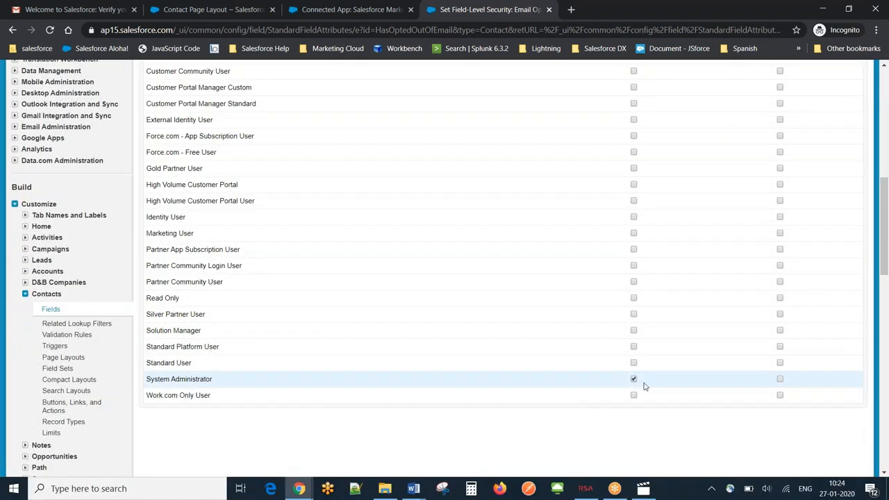
click(885, 465)
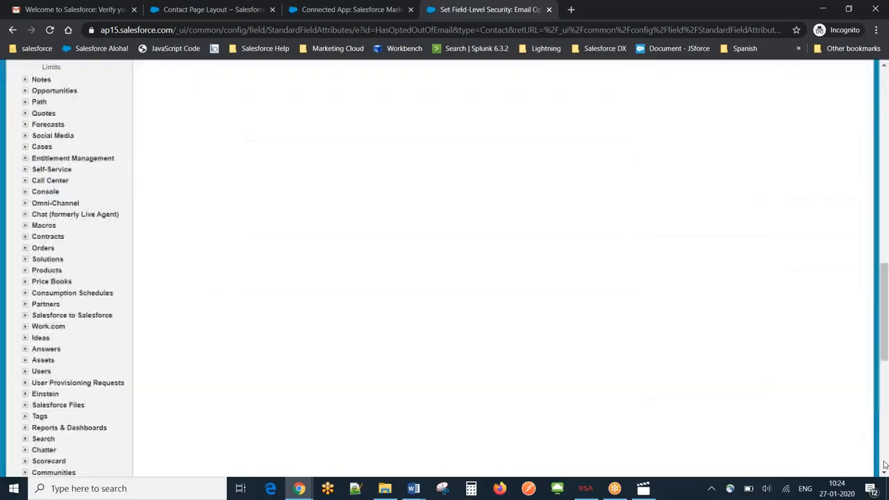
drag(886, 346, 881, 153)
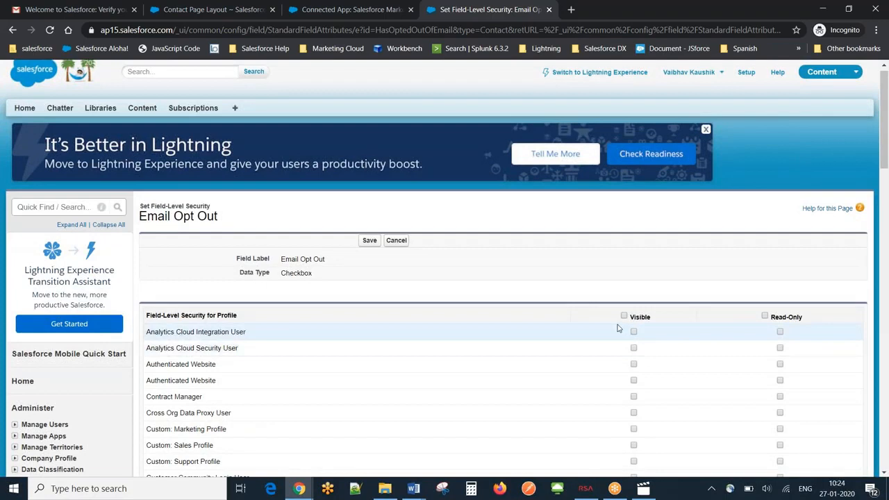
click(368, 244)
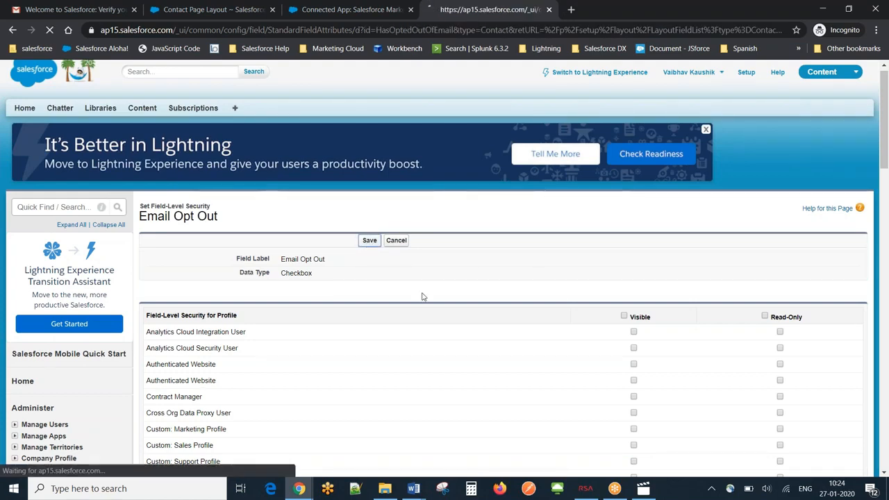
Check the Contact field accessibility of Email Opt Out across all profiles
click(506, 262)
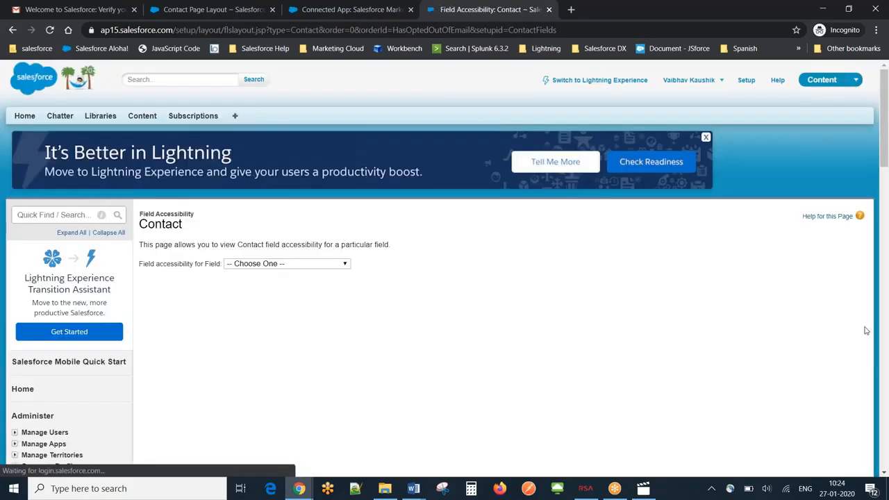
click(313, 264)
click(327, 248)
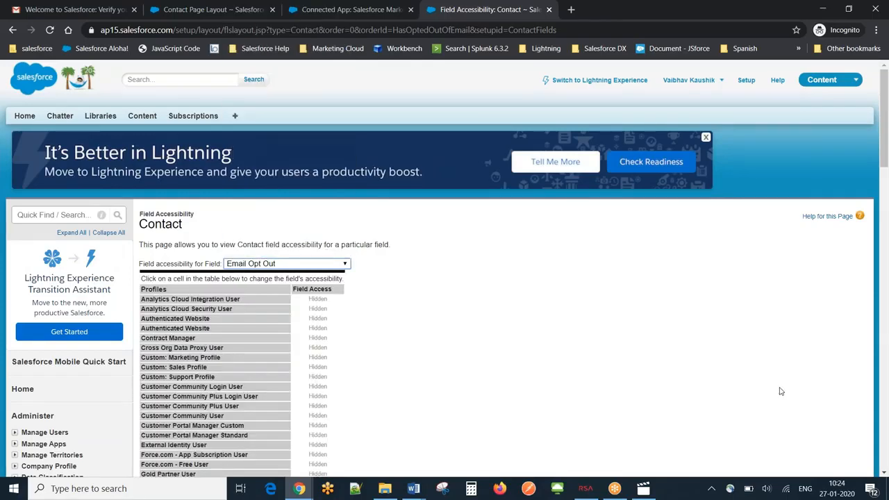
scroll(885, 472, down, 3)
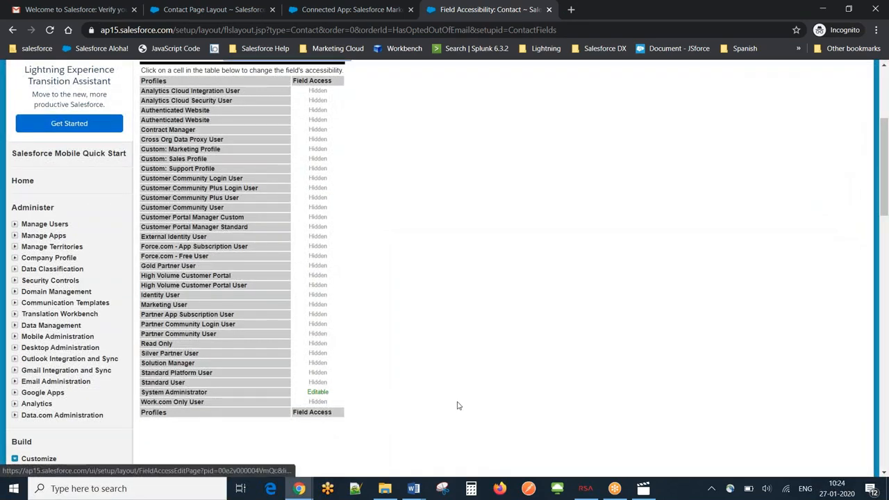
click(884, 85)
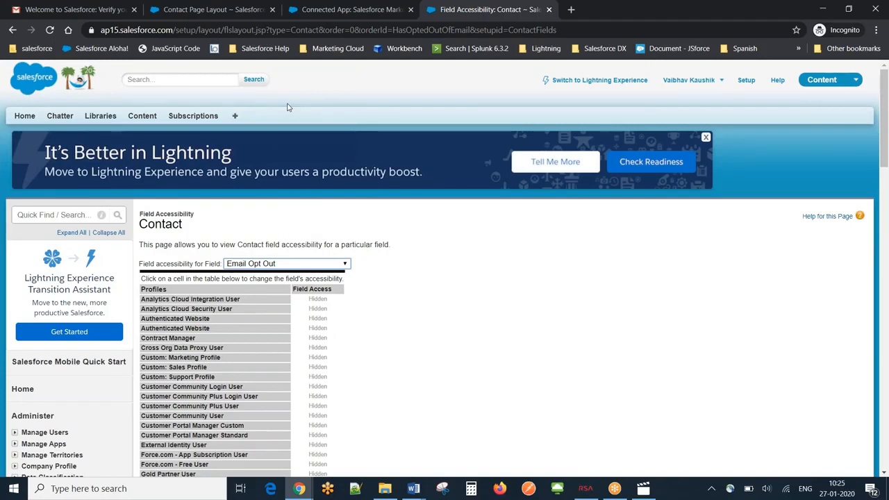
Open Marketing Cloud from the list of all tabs and verify the remote site for the connector
click(236, 117)
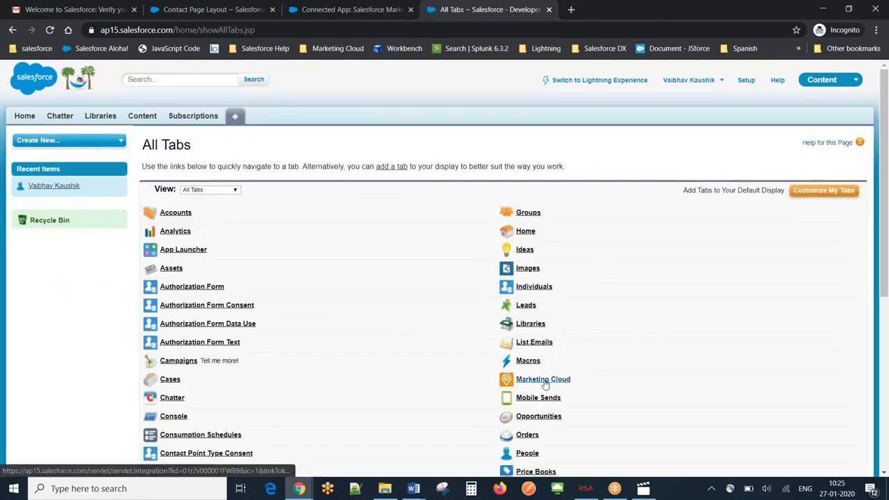
click(545, 384)
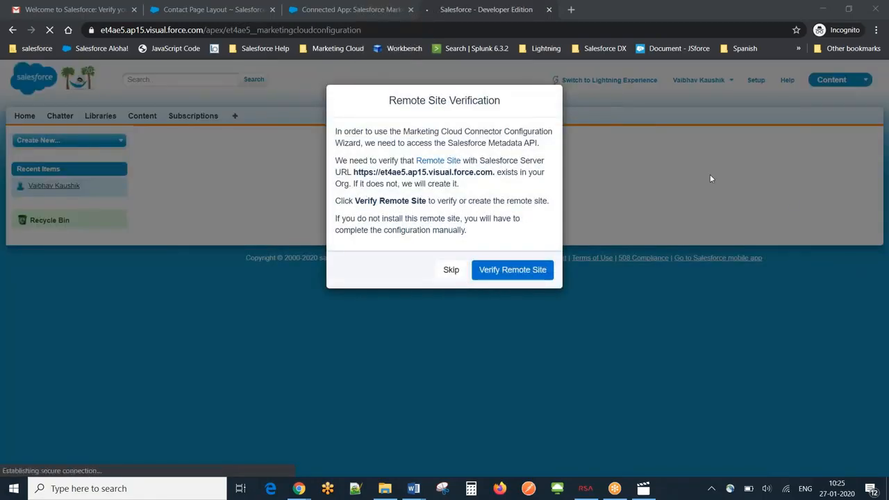
click(508, 269)
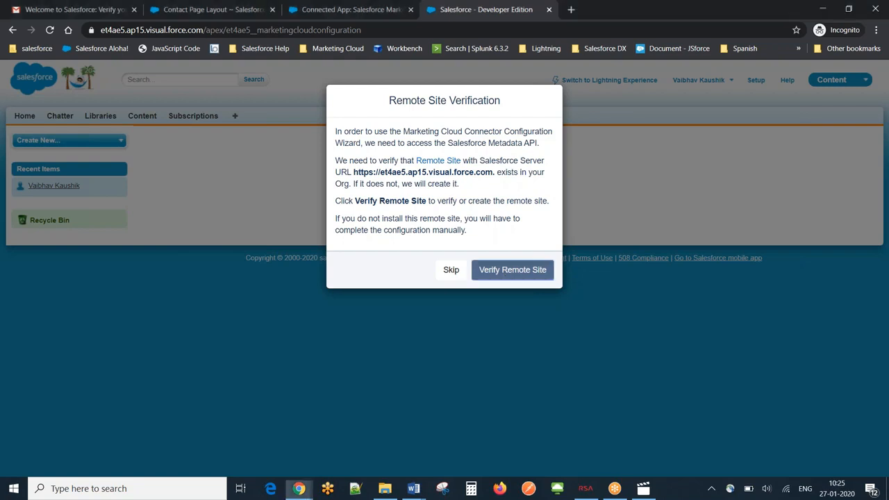
click(536, 207)
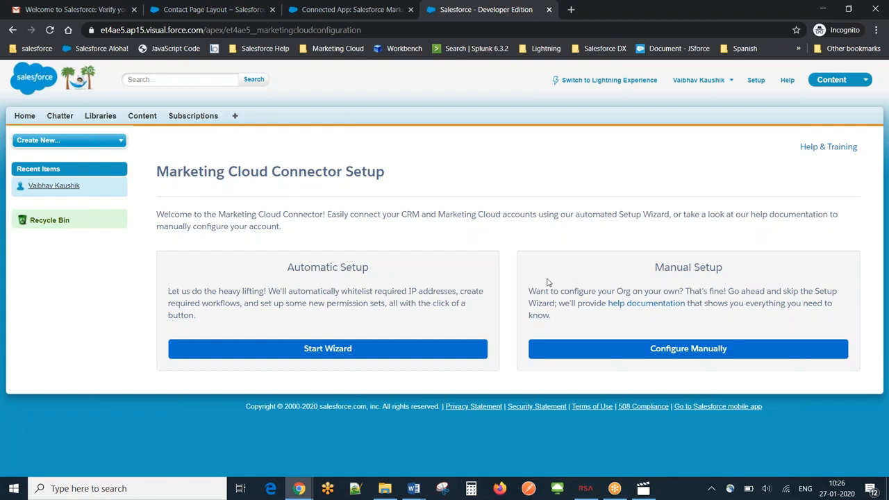
Start the automatic Marketing Cloud Connector setup wizard and go through all its pre-install pages
click(330, 352)
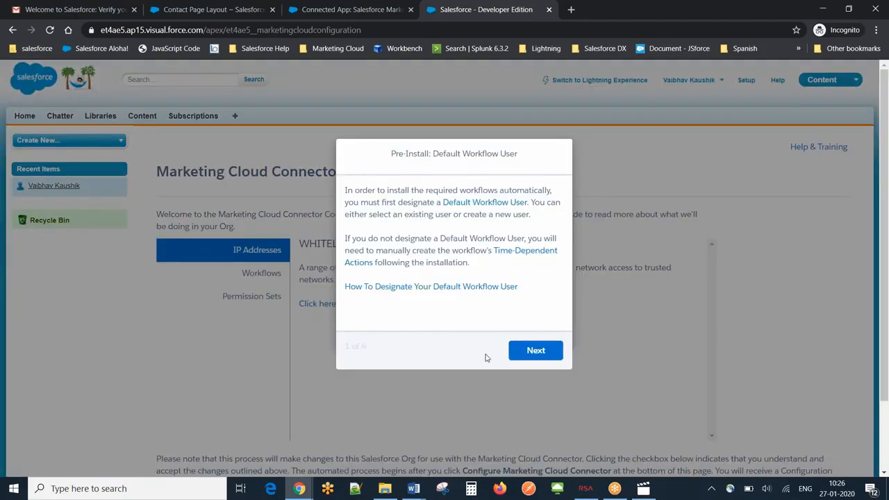
click(535, 352)
click(534, 356)
click(534, 355)
click(535, 353)
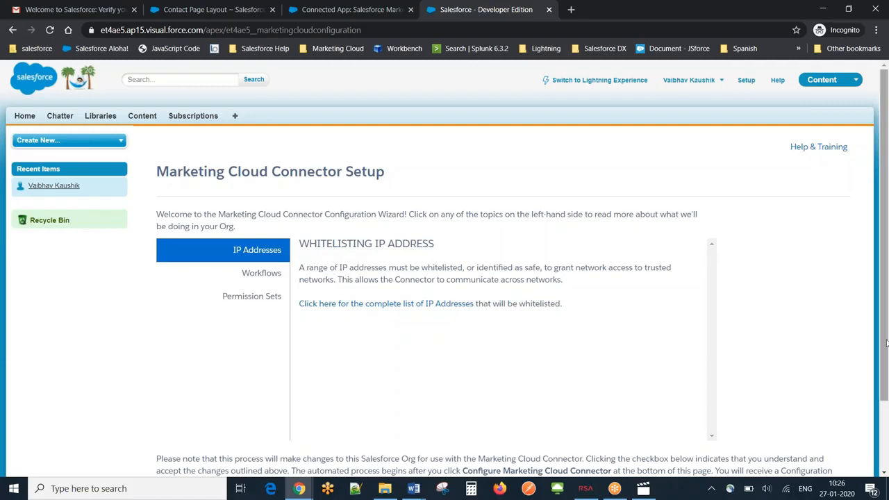
Review the wizard's Workflows, Permission Sets and IP Addresses topics on the changes planned for the org
drag(885, 346, 879, 384)
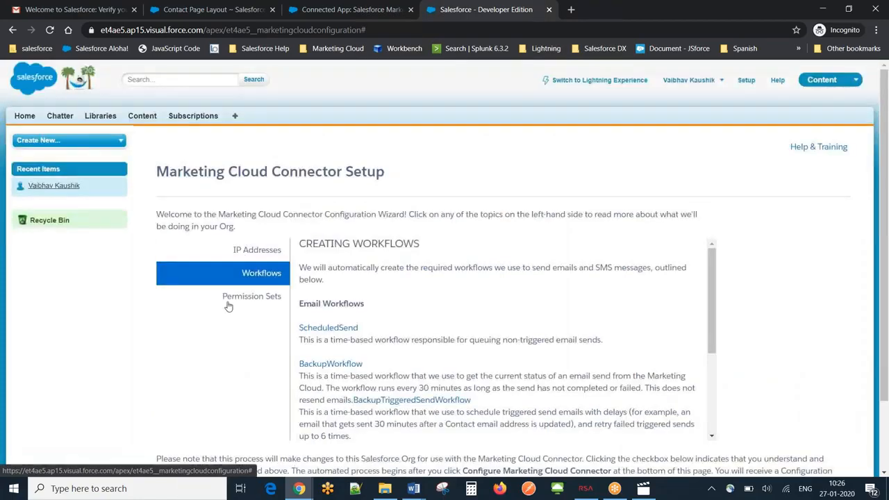
click(228, 307)
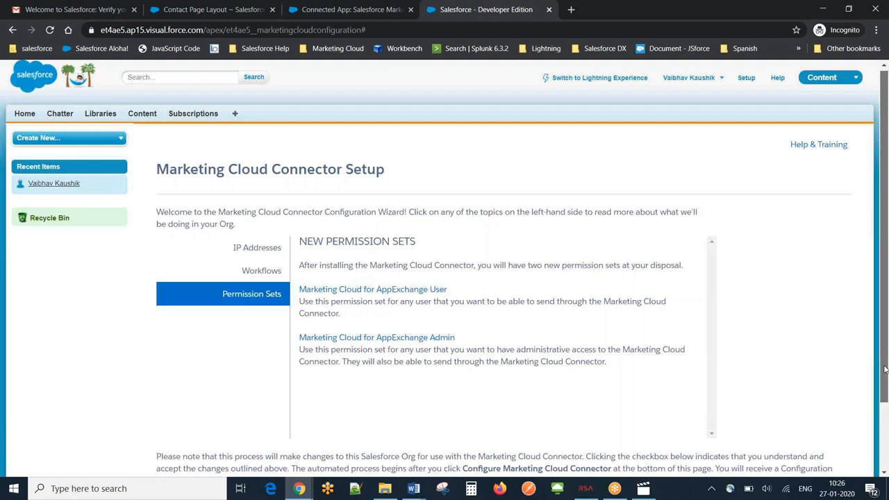
scroll(487, 313, down, 1)
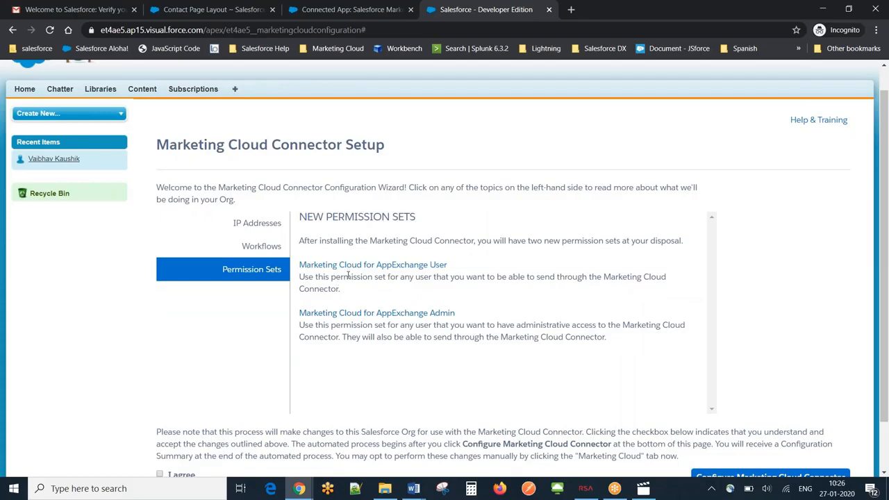
click(267, 252)
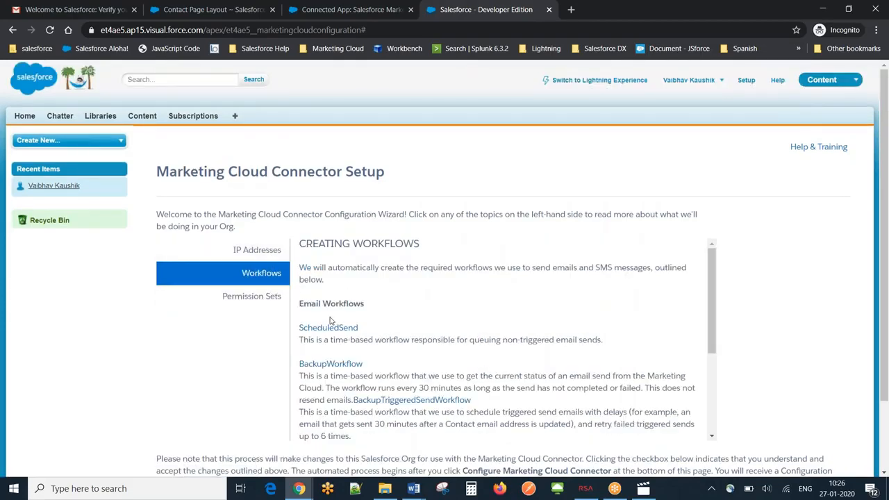
click(254, 252)
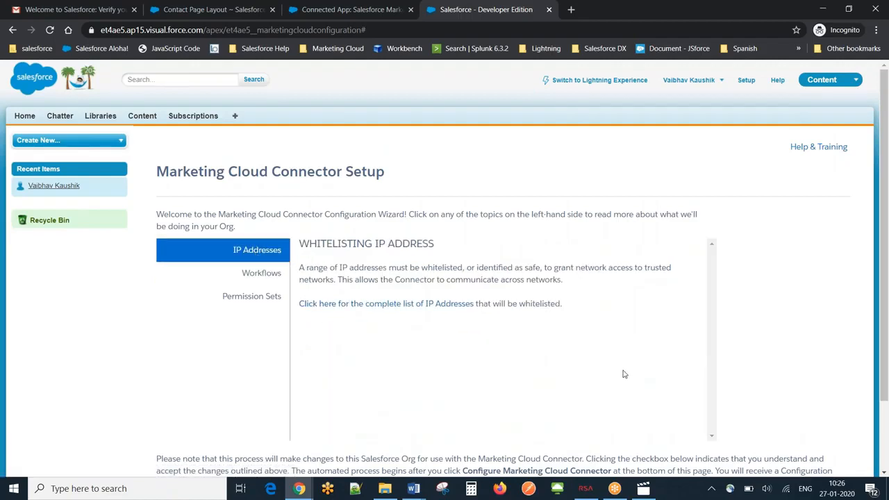
Agree to the org changes, run the automated Marketing Cloud Connector configuration and close its summary
drag(881, 339, 882, 414)
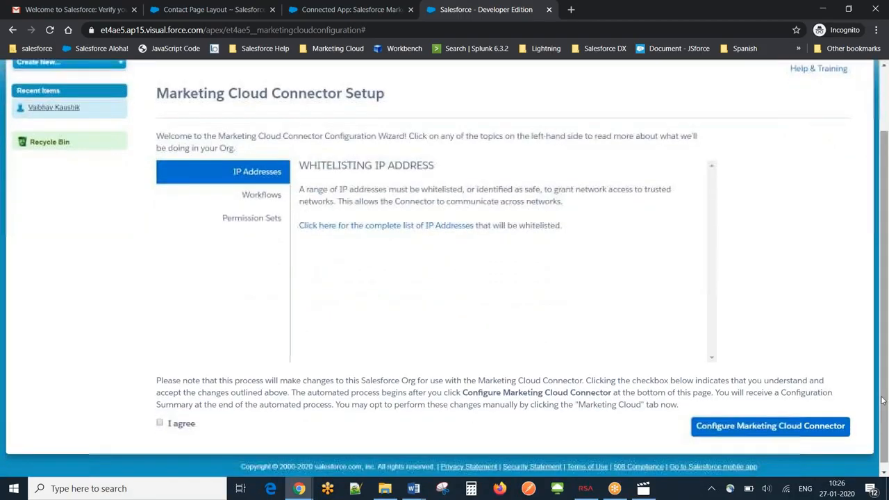
click(159, 424)
click(712, 436)
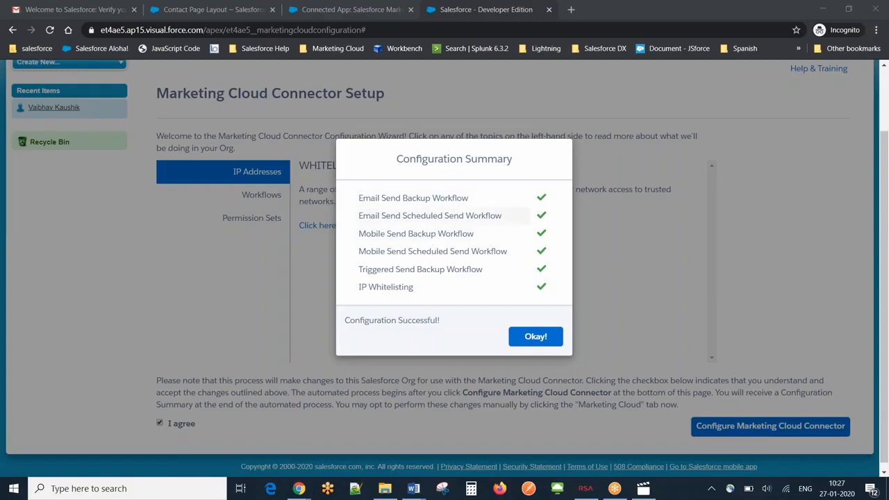
click(536, 337)
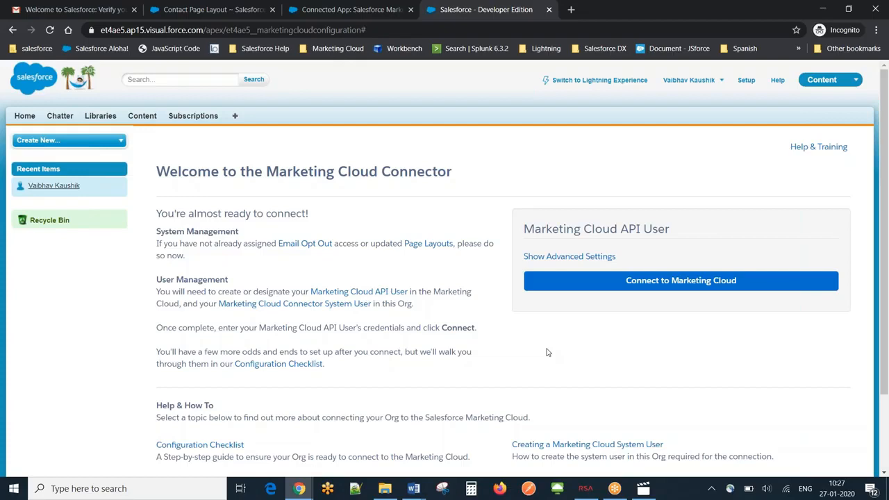
Connect to Marketing Cloud and review the Marketing Cloud Connector settings, including the API user's username
click(623, 281)
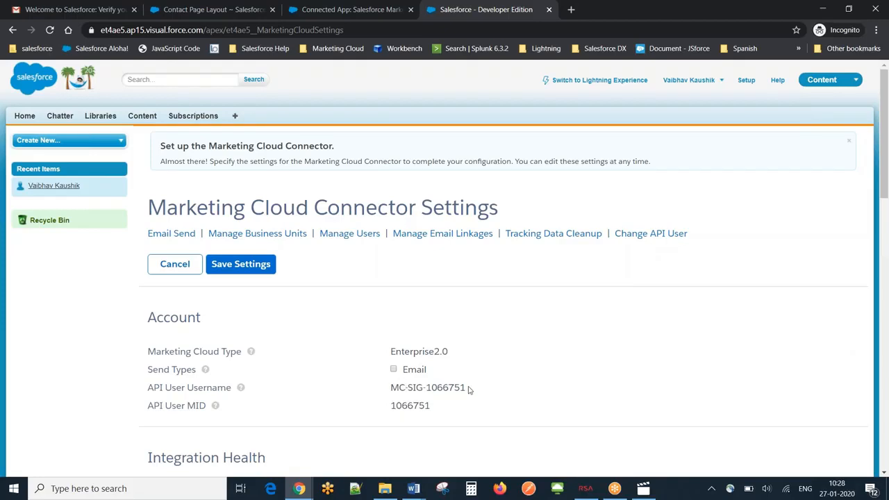
drag(467, 387, 393, 384)
click(624, 392)
scroll(886, 465, down, 10)
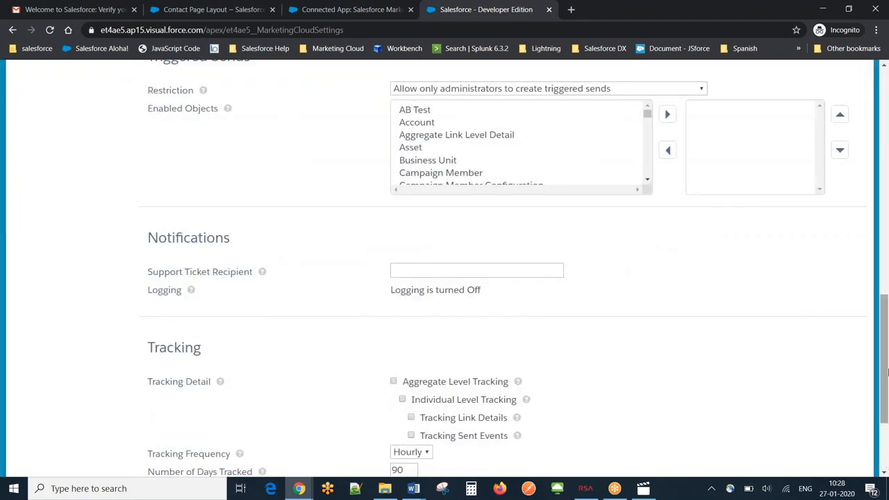
drag(887, 361, 888, 142)
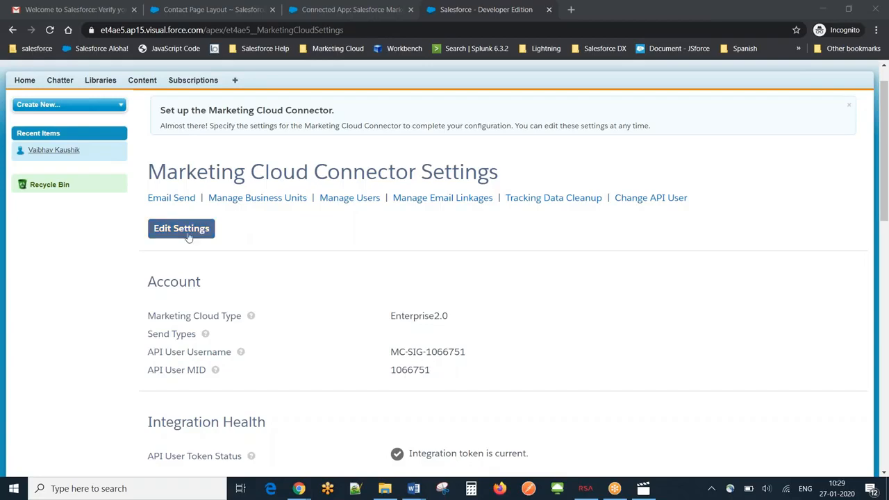
Change the connector's API user by reconnecting to Marketing Cloud and logging in with the API user's username and password
click(647, 200)
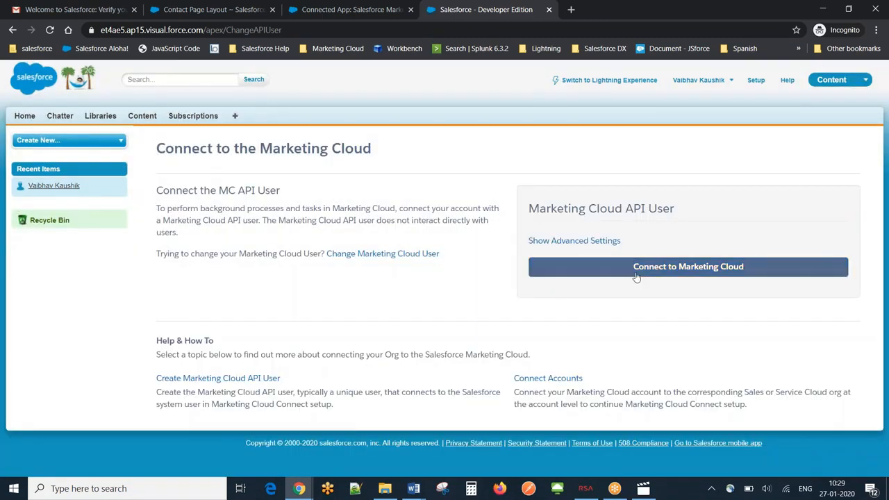
click(621, 272)
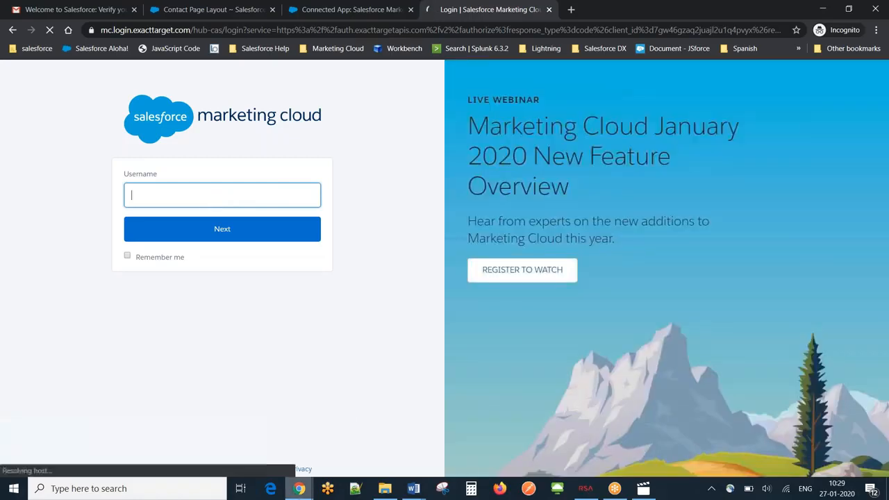
mouse_move(299, 490)
text(vaibhav)
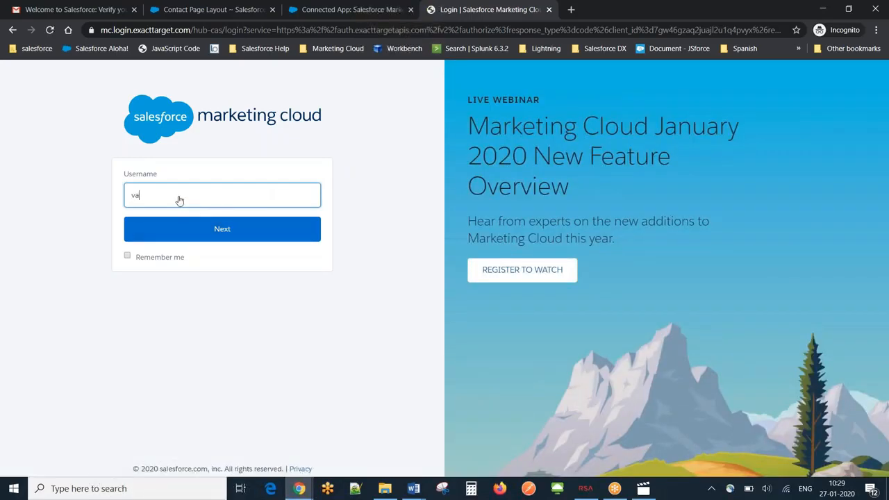
text(_api)
click(223, 230)
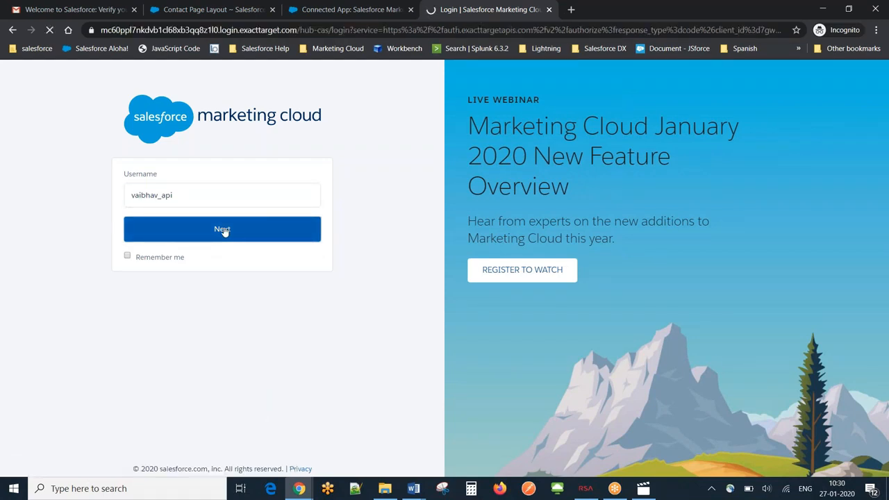
text(***)
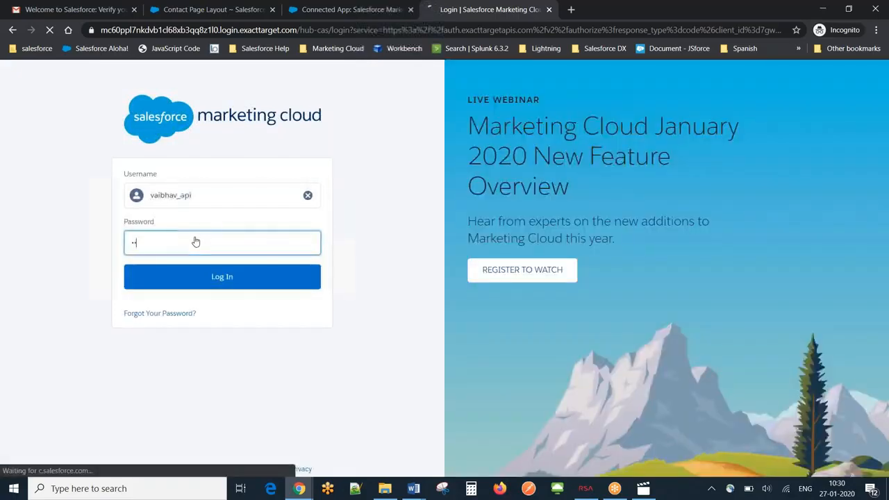
text(**********)
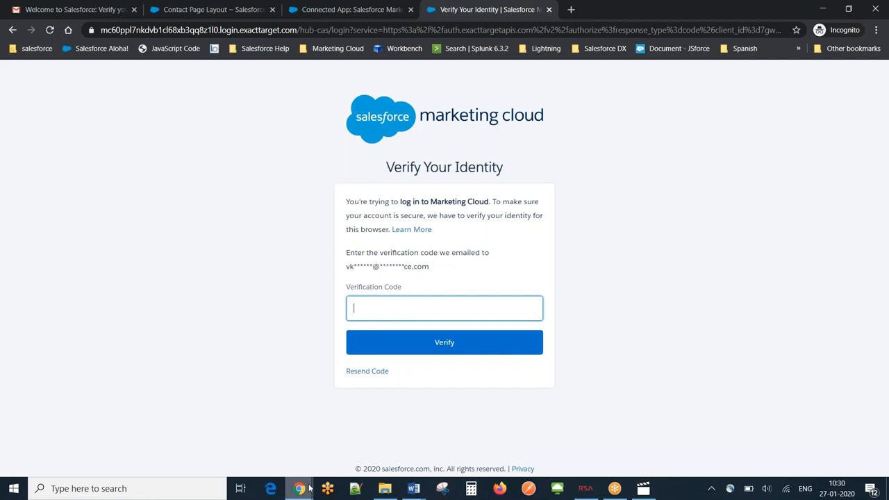
Look up the emailed verification code in the Gmail inbox and submit it to verify the Marketing Cloud login
mouse_move(309, 488)
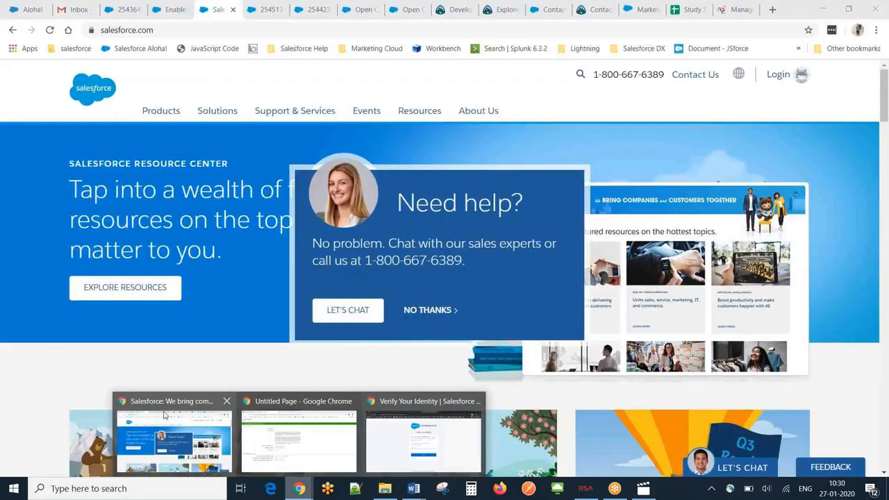
click(173, 435)
click(76, 9)
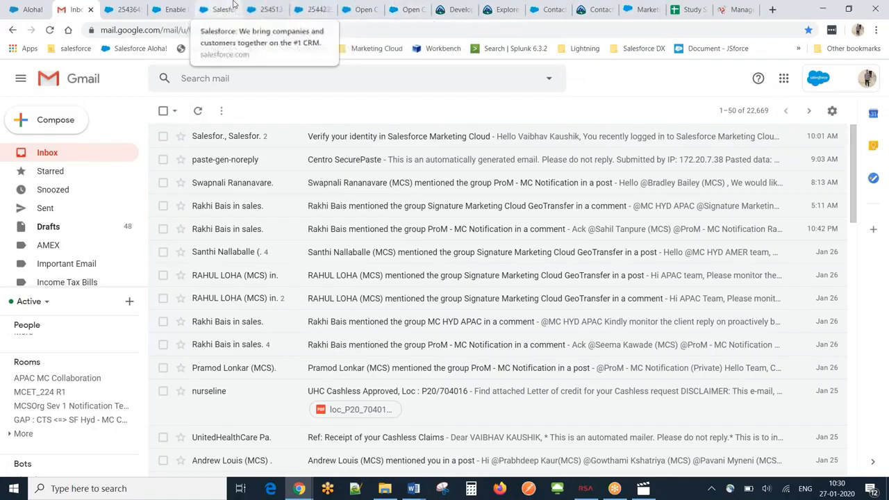
key(alt+Tab)
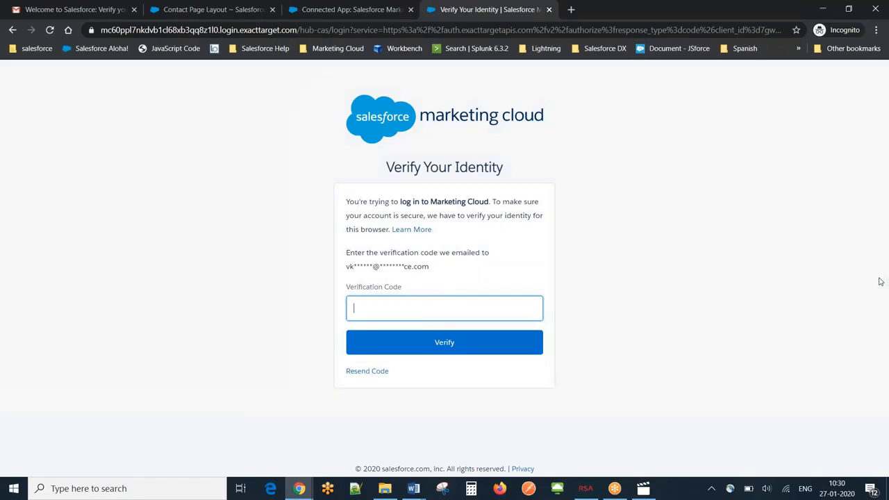
click(880, 282)
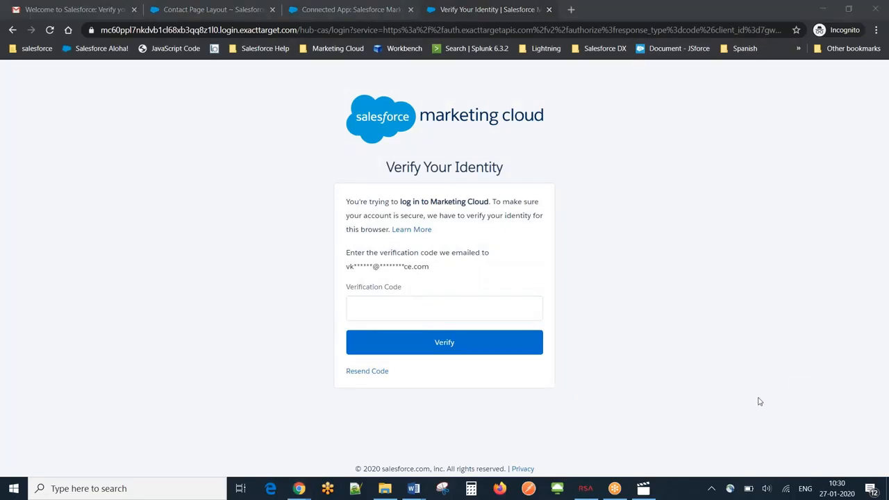
click(402, 306)
key(ctrl+v)
click(428, 347)
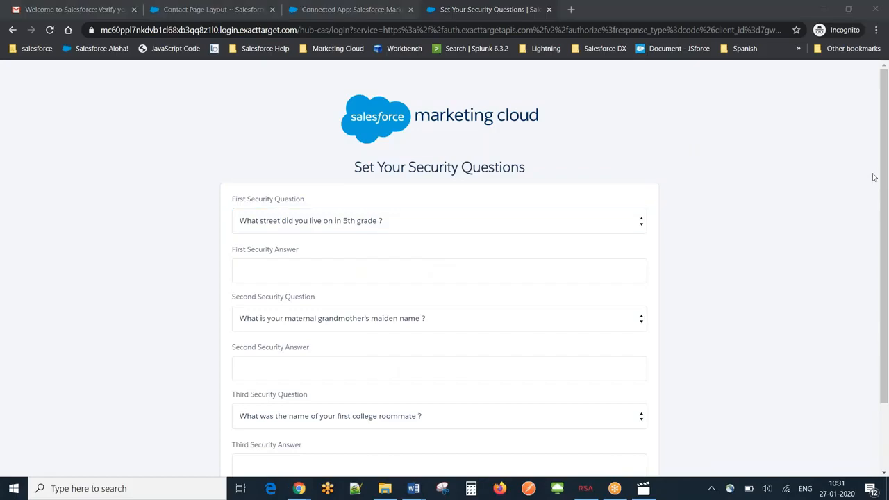
drag(879, 348, 887, 375)
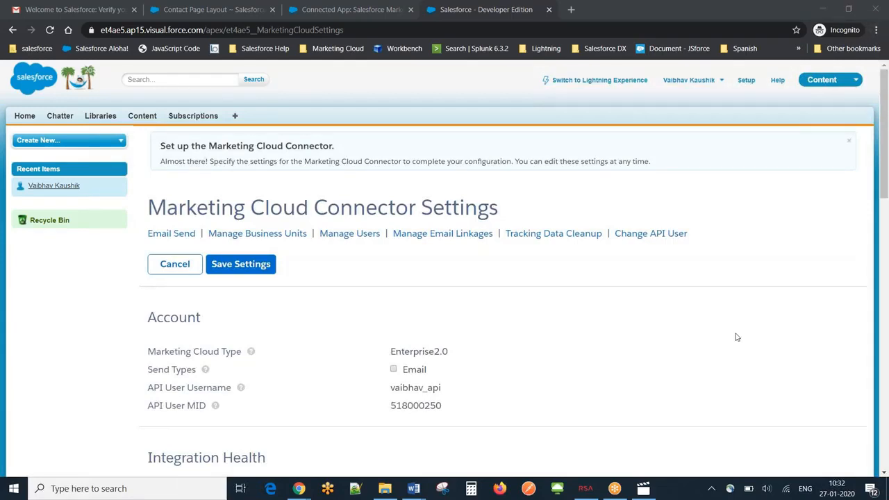
Enable the Email send type and allow both Report and Campaign as target audiences for sends
click(394, 369)
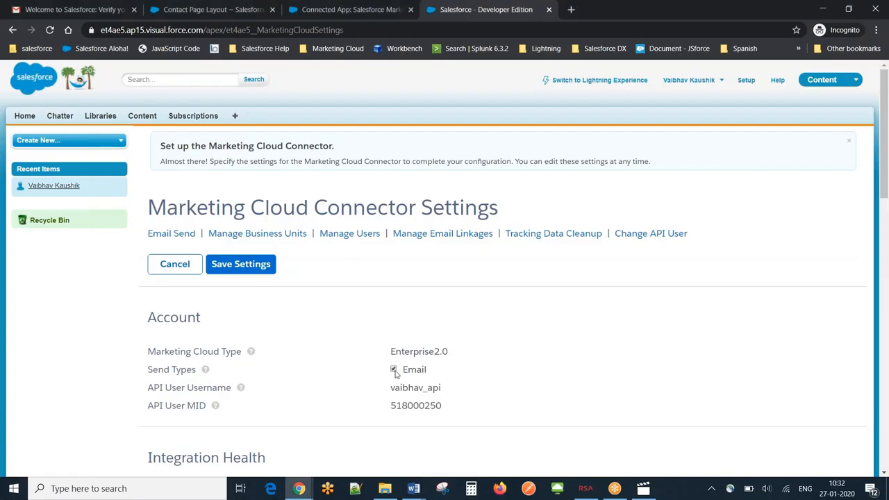
click(883, 474)
click(884, 474)
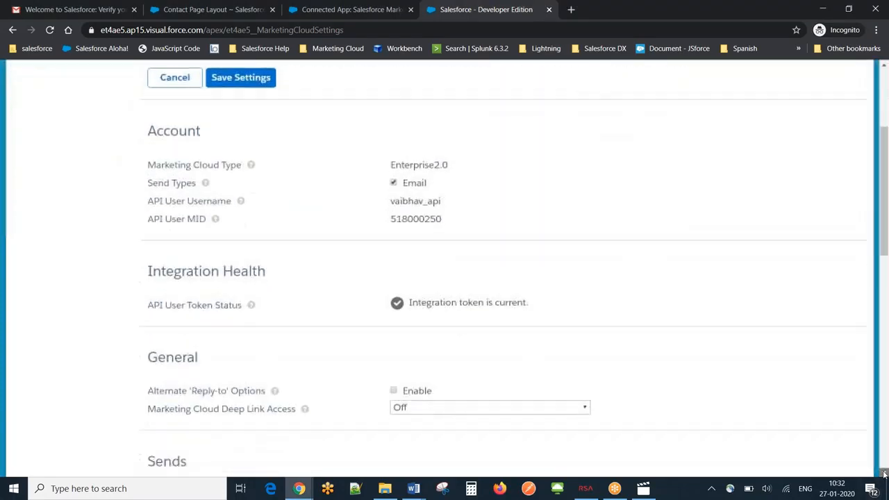
click(884, 474)
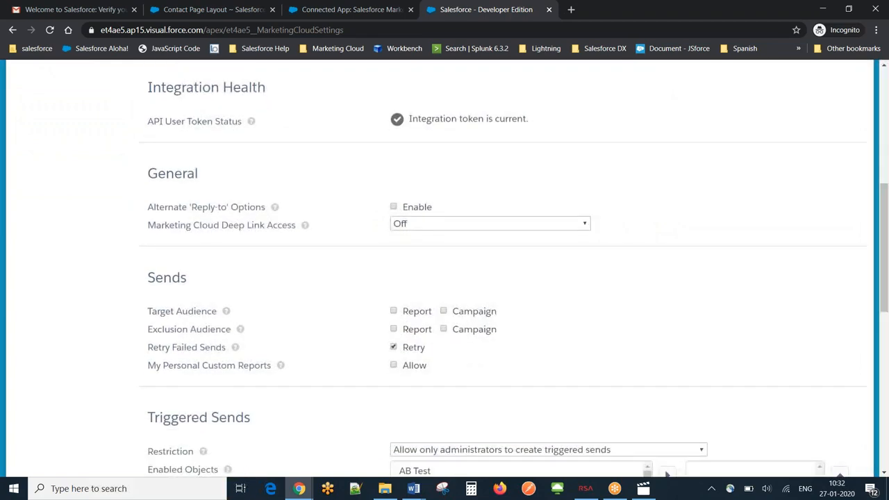
click(393, 311)
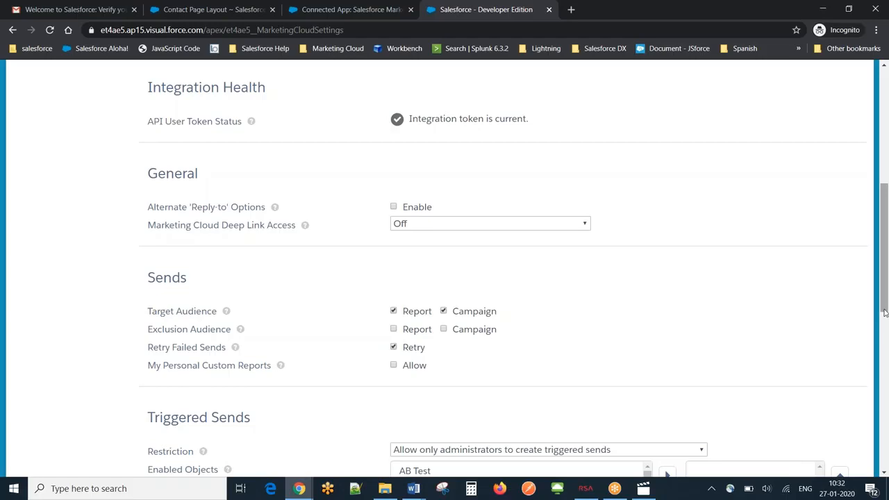
Add the Account, Case and Contact objects to the enabled objects for triggered sends
drag(885, 313, 885, 376)
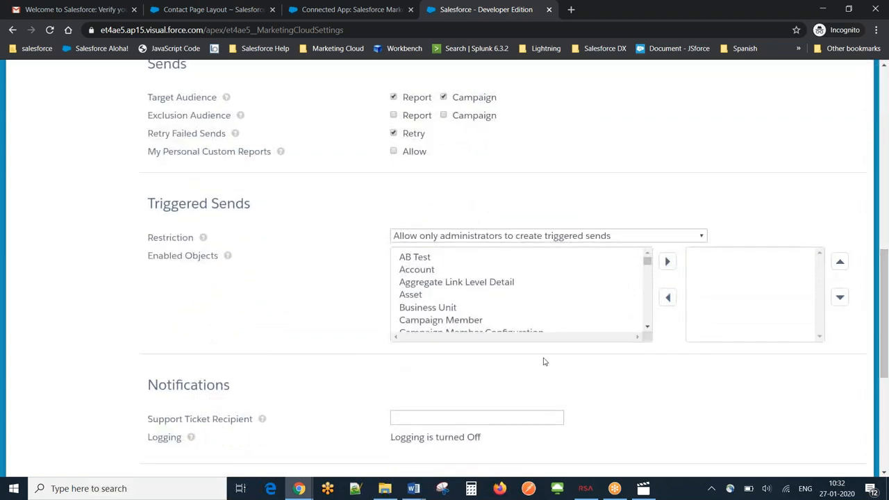
click(423, 270)
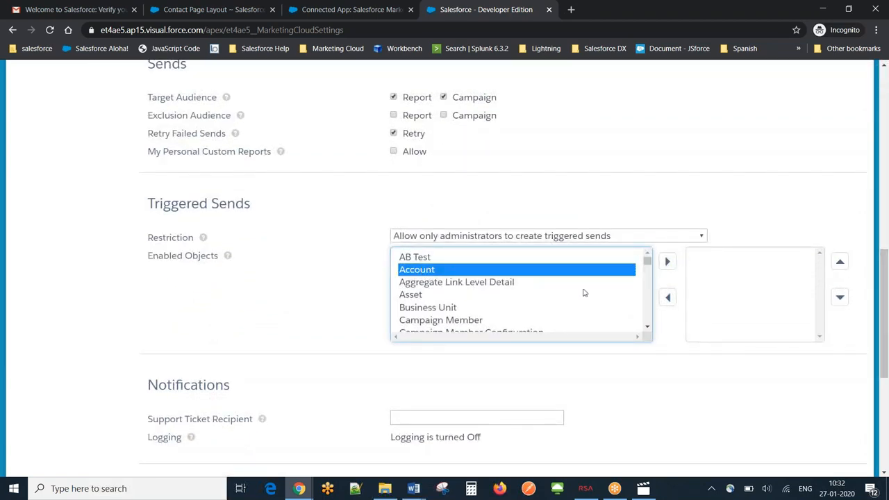
click(668, 261)
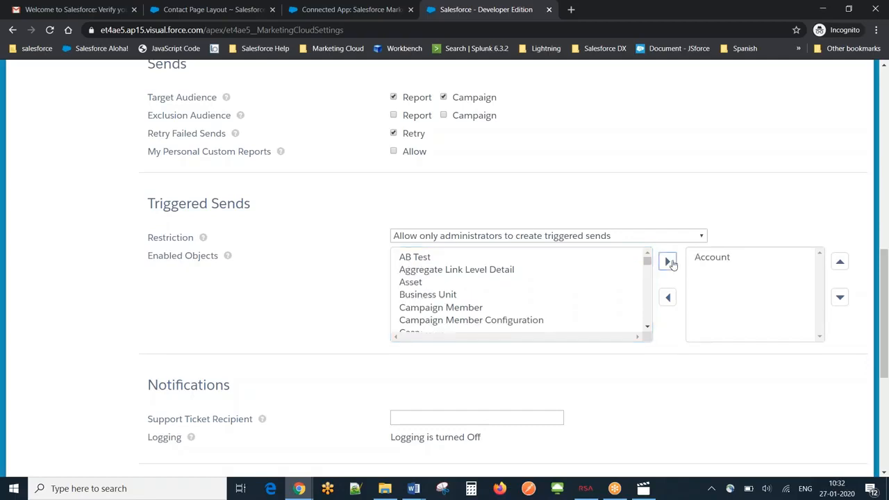
click(648, 326)
click(650, 324)
click(408, 286)
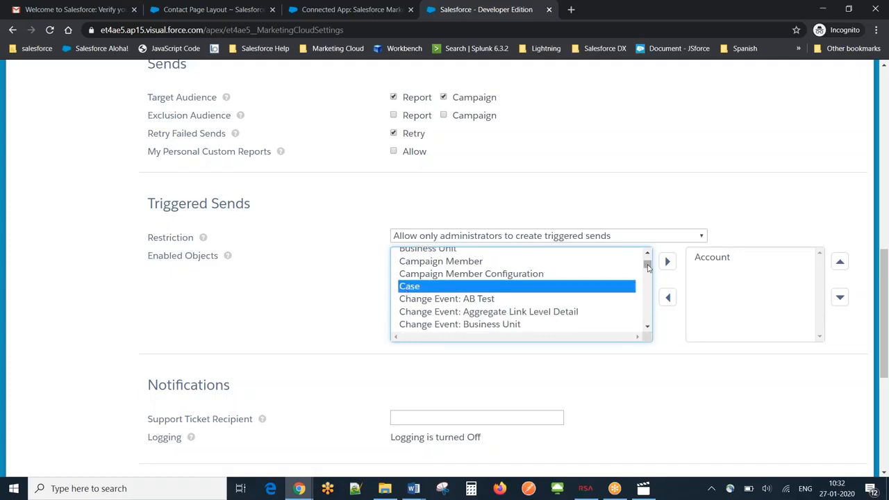
click(668, 261)
click(648, 327)
drag(648, 327, 649, 328)
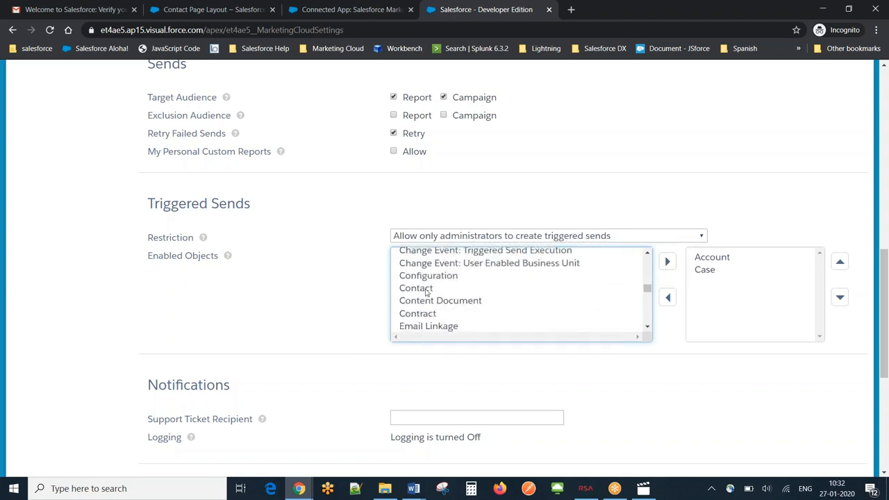
click(417, 288)
click(666, 262)
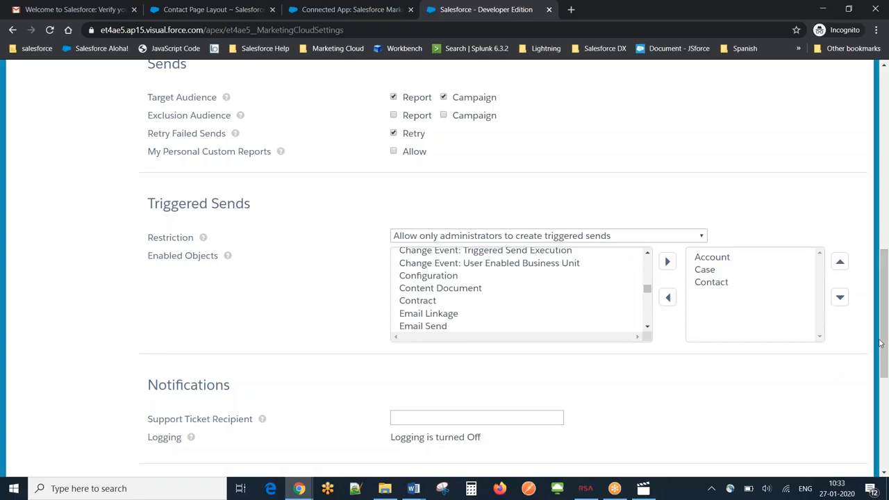
Fill in the Support Ticket Recipient under Notifications with the administrator's e-mail address
drag(881, 344, 887, 389)
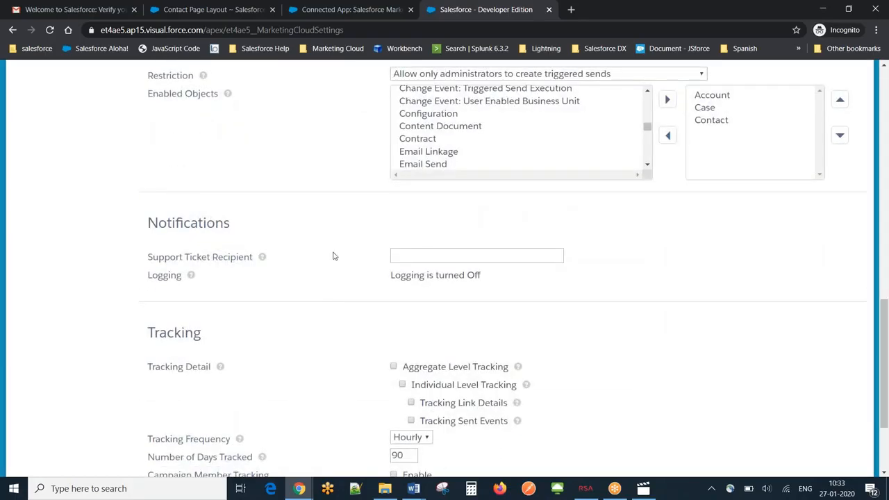
click(455, 258)
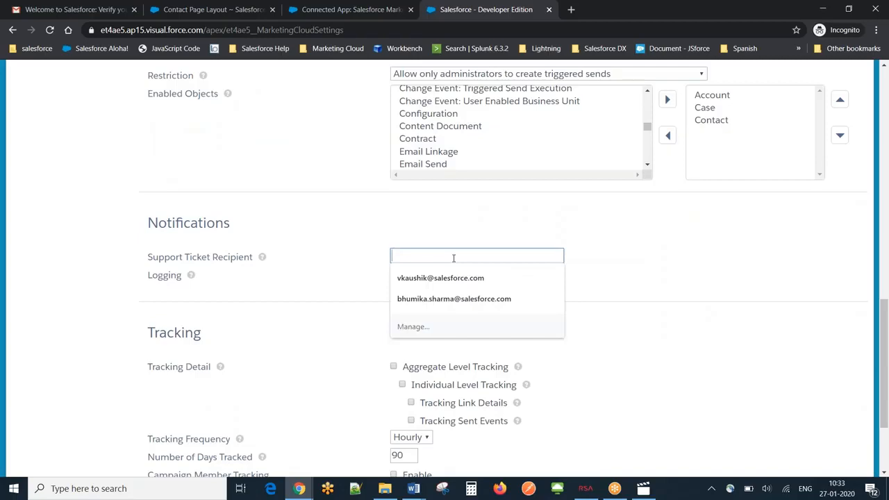
click(455, 278)
click(668, 280)
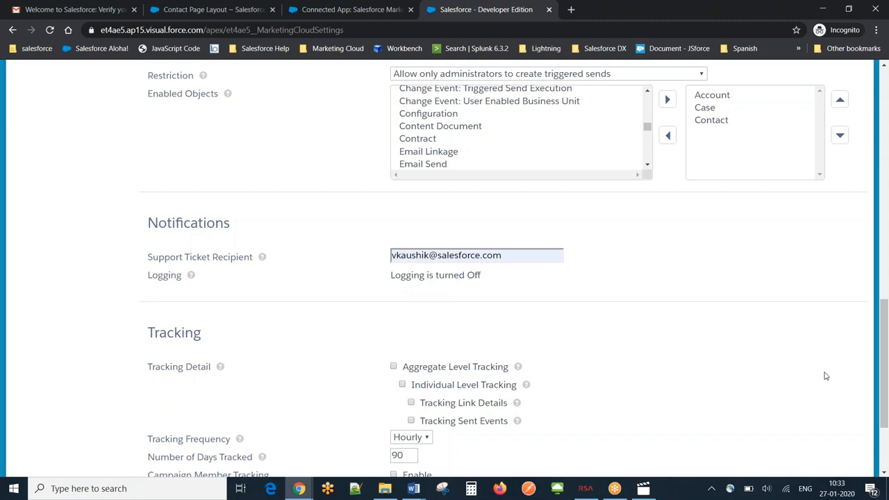
Enable Aggregate Level, Individual Level, Tracking Link Details and Tracking Sent Events tracking, keep the frequency Hourly, and save the settings
scroll(826, 375, down, 2)
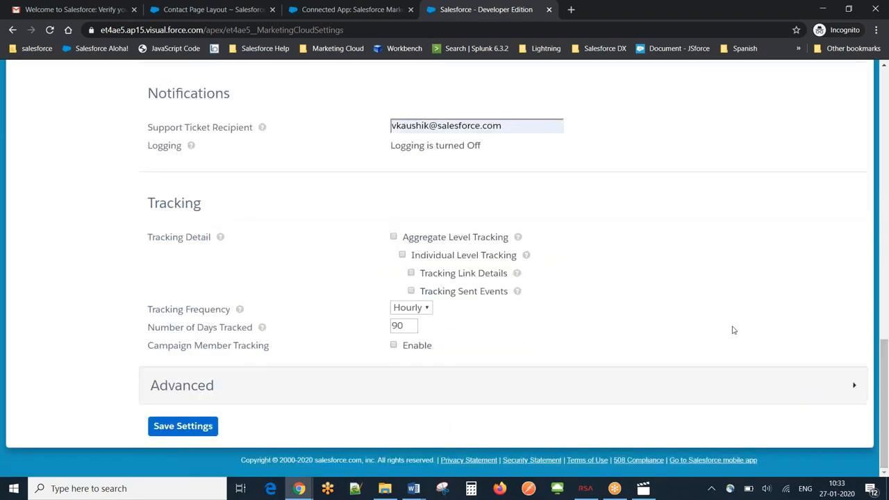
click(394, 238)
click(402, 255)
click(411, 273)
click(411, 291)
click(428, 310)
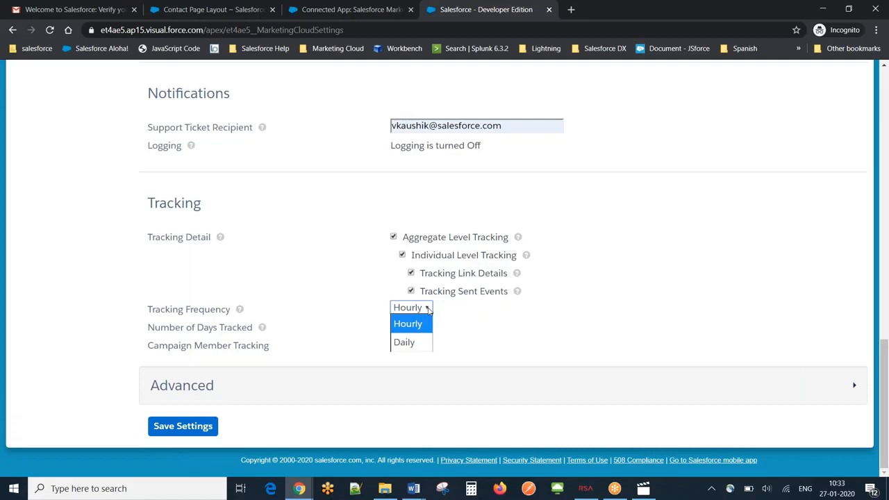
click(475, 319)
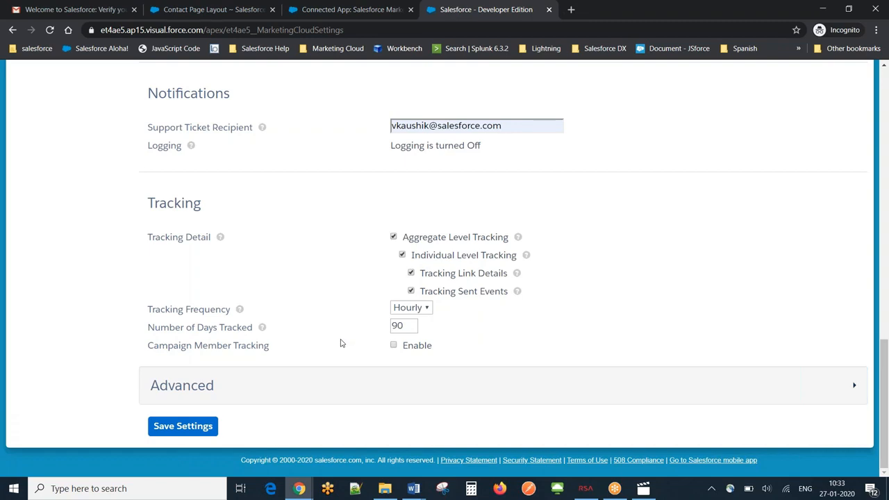
click(191, 429)
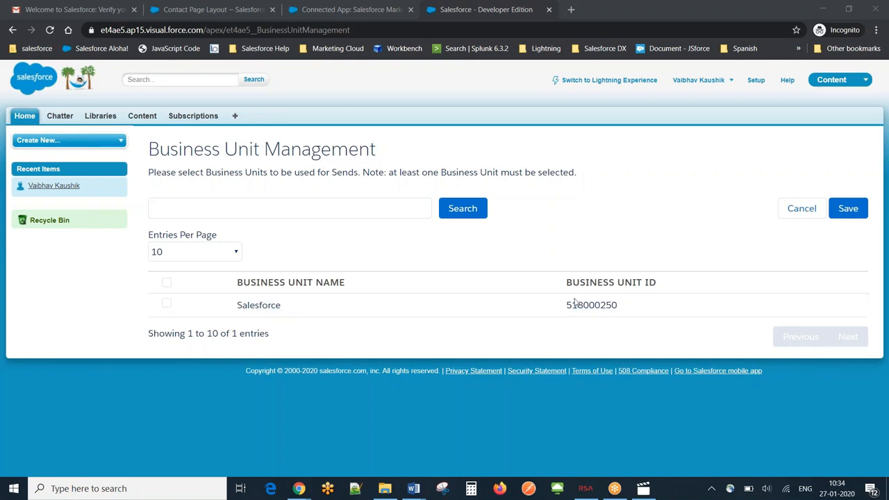
Switch to Marketing Cloud Setup and check the account's business unit details
mouse_move(300, 491)
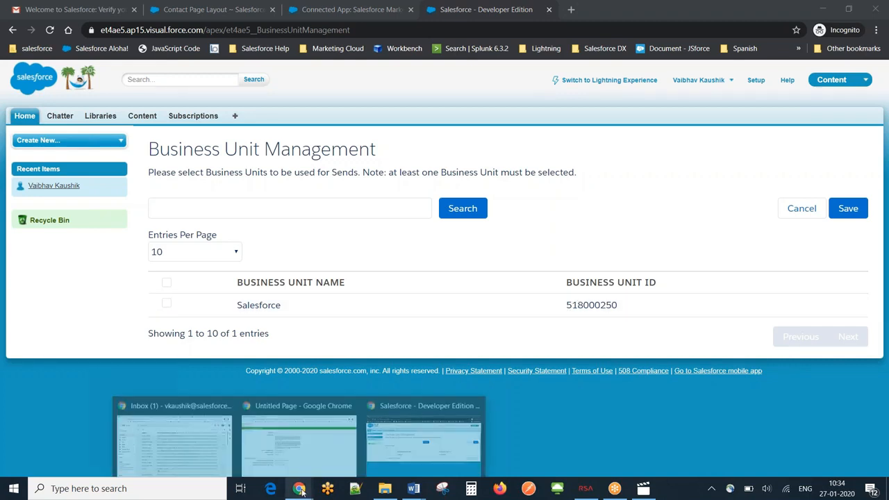
click(303, 451)
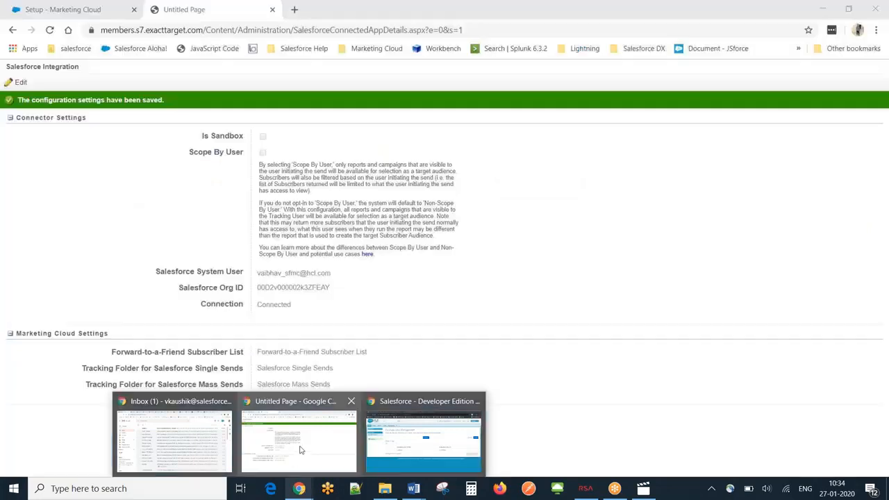
click(21, 7)
mouse_move(750, 78)
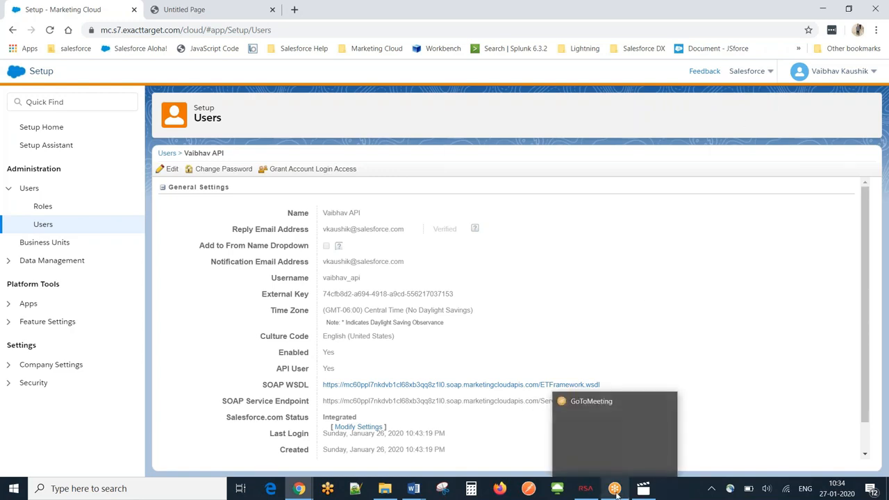
Return to Business Unit Management in Salesforce, select the Salesforce business unit for sends and save
click(298, 489)
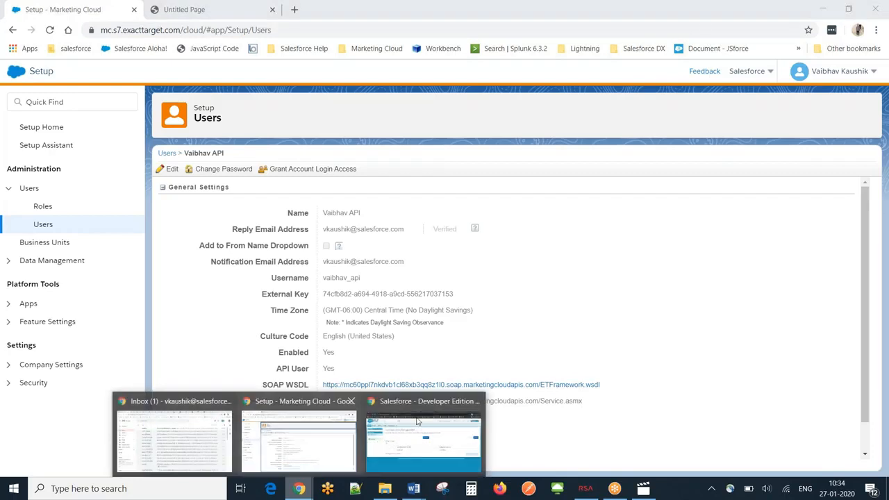
click(427, 430)
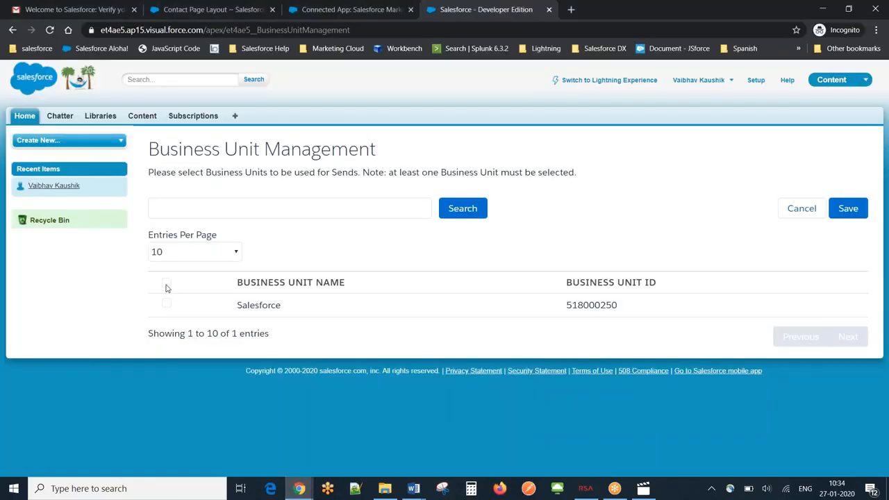
click(167, 305)
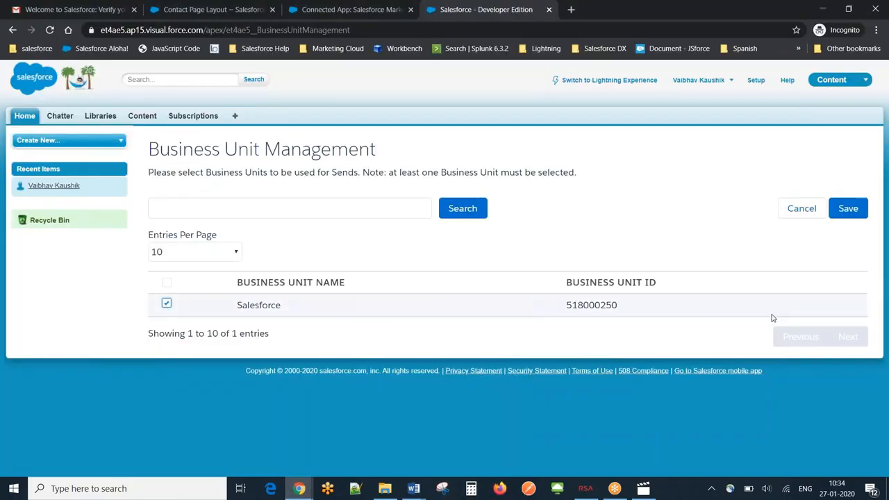
click(847, 213)
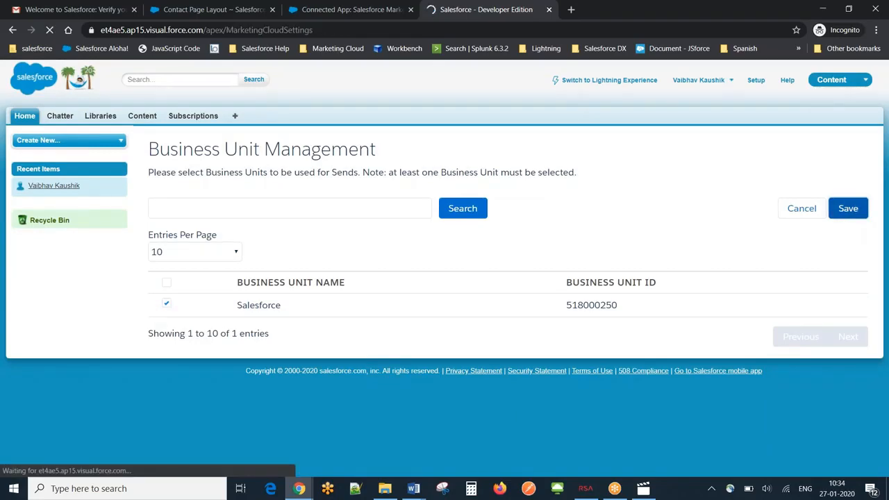